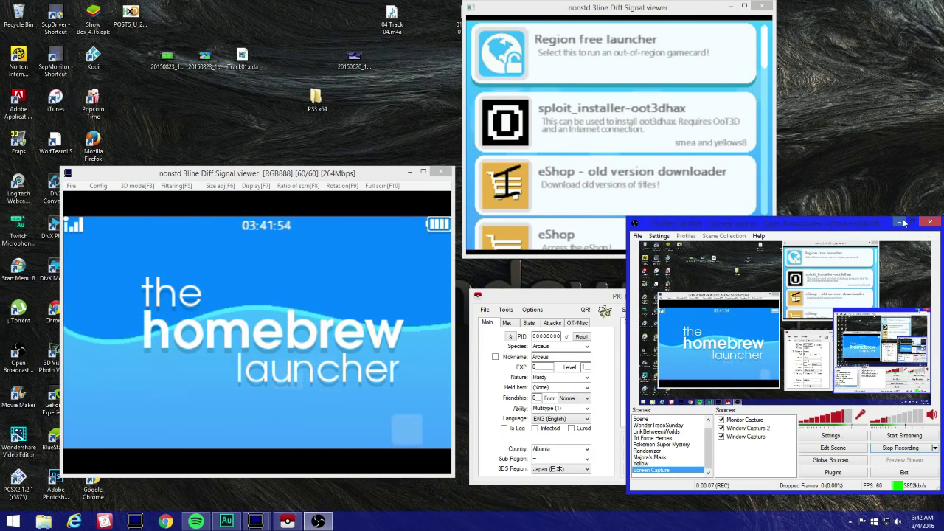
Delete the file Charizard - D06C4E0F.pk6 from the saveDataBackup folder on the removable disk, and close the folder.
click(901, 222)
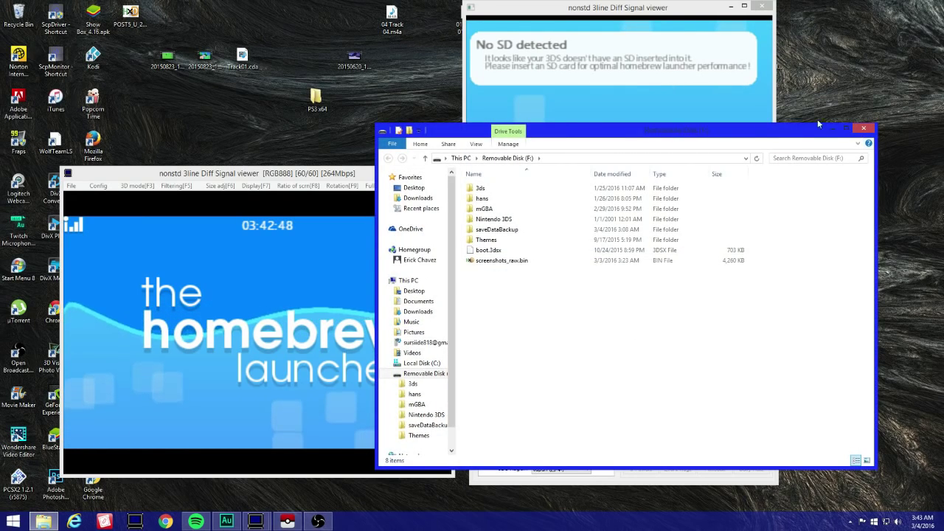
drag(680, 131, 593, 165)
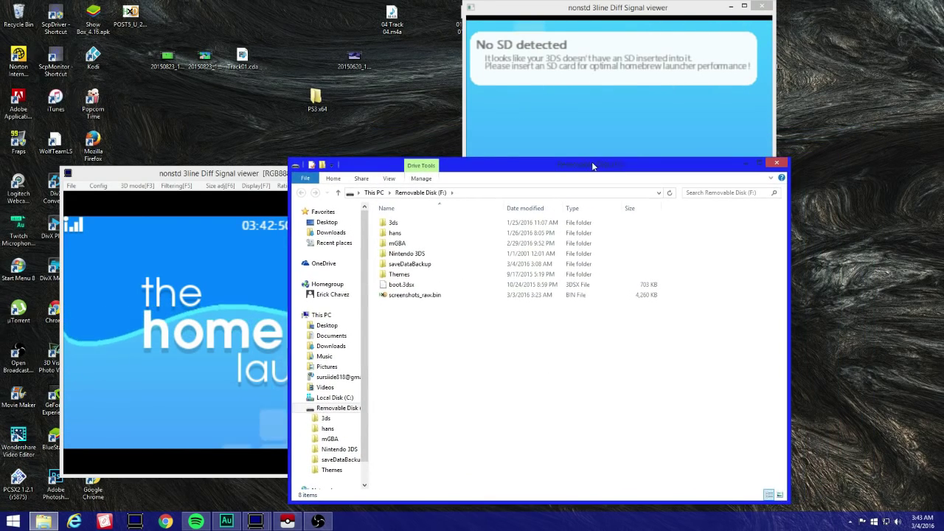
double_click(421, 265)
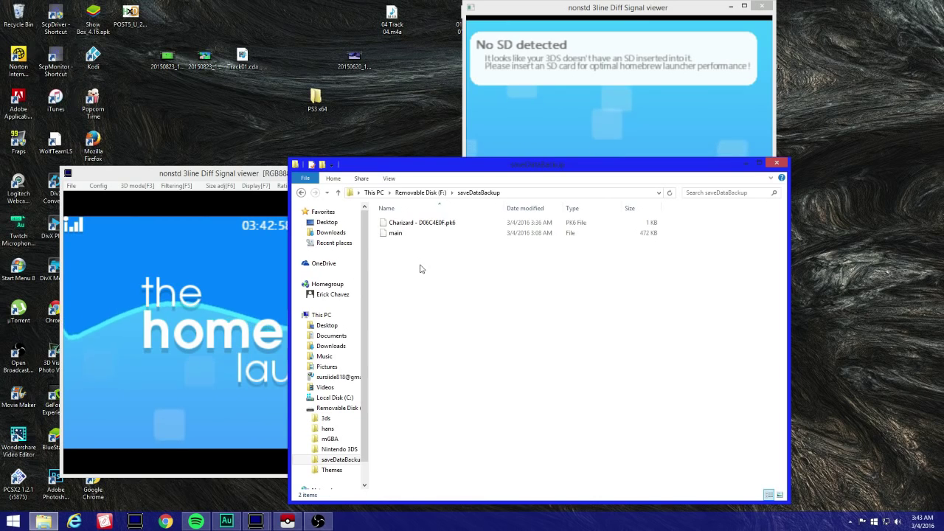
right_click(435, 224)
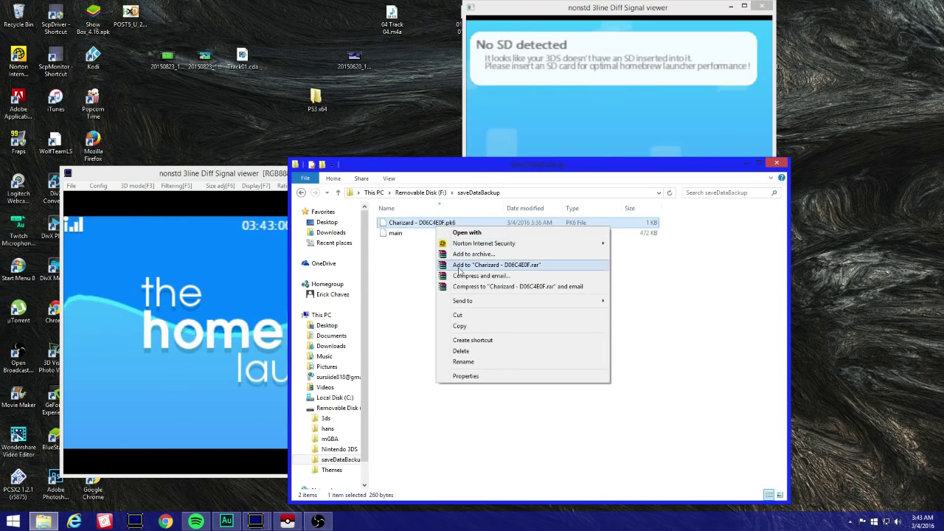
click(468, 351)
click(507, 299)
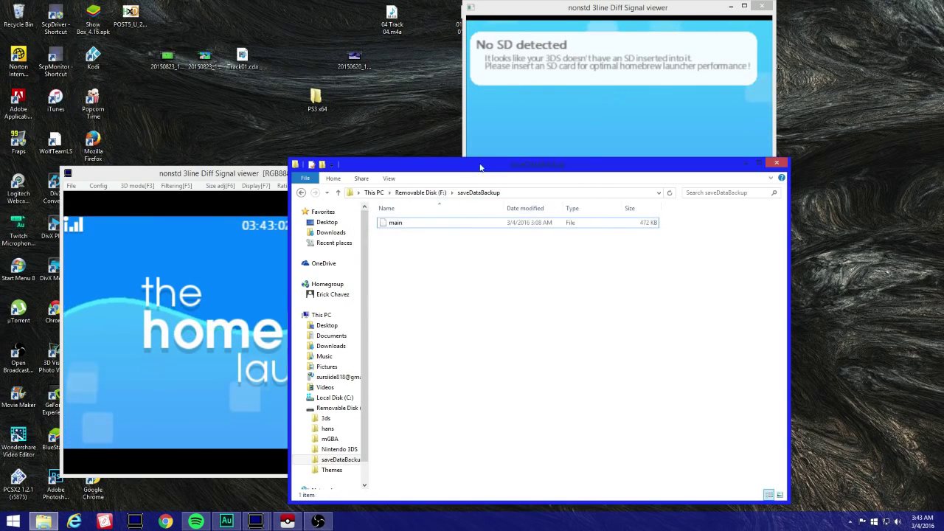
click(776, 164)
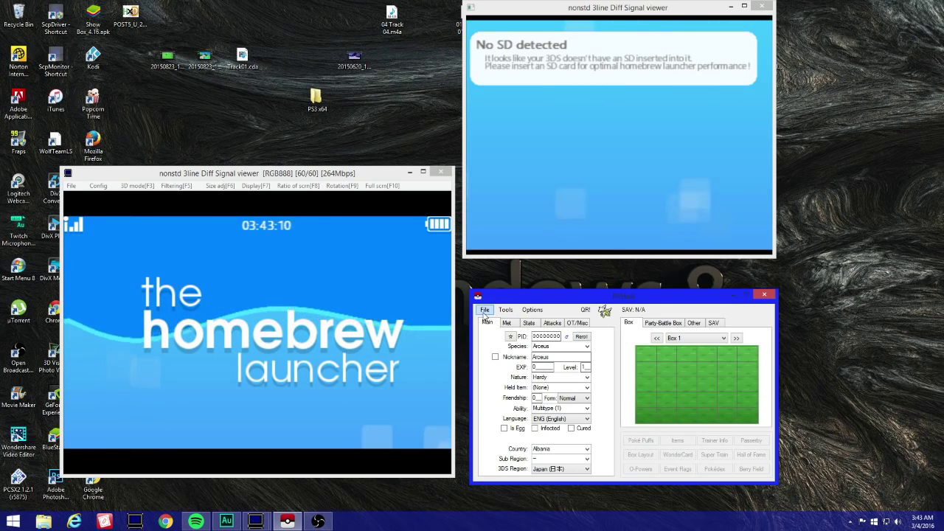
Switch to PKHeX and open the save file main from the saveDataBackup folder.
click(485, 310)
click(528, 319)
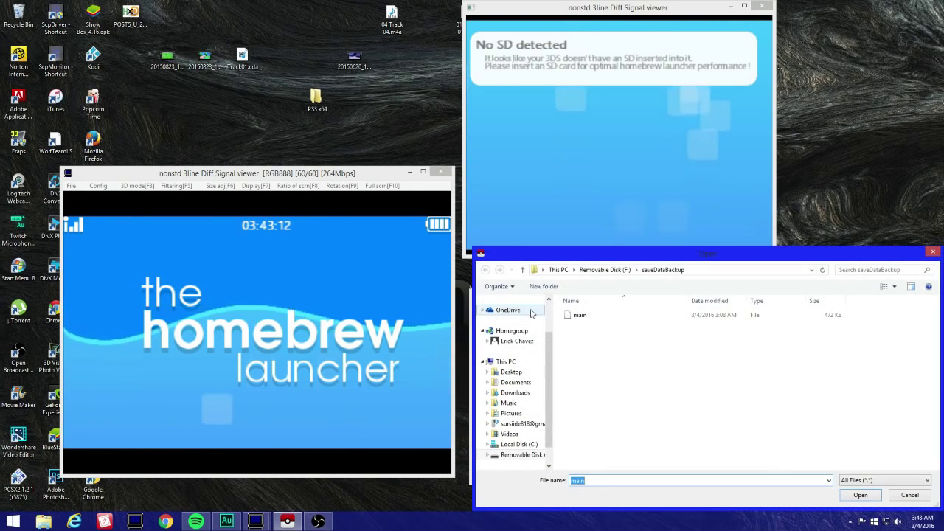
click(586, 318)
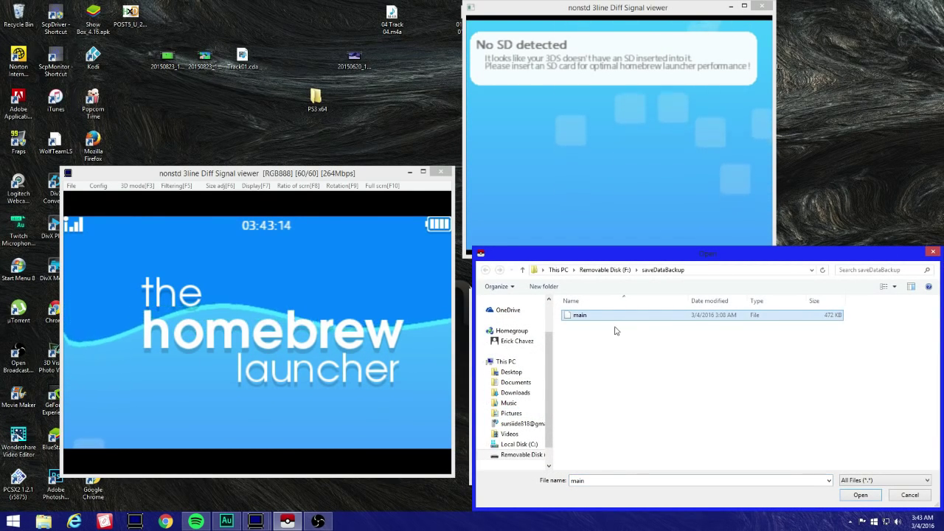
mouse_move(639, 262)
mouse_down()
mouse_move(628, 205)
mouse_move(638, 244)
mouse_up()
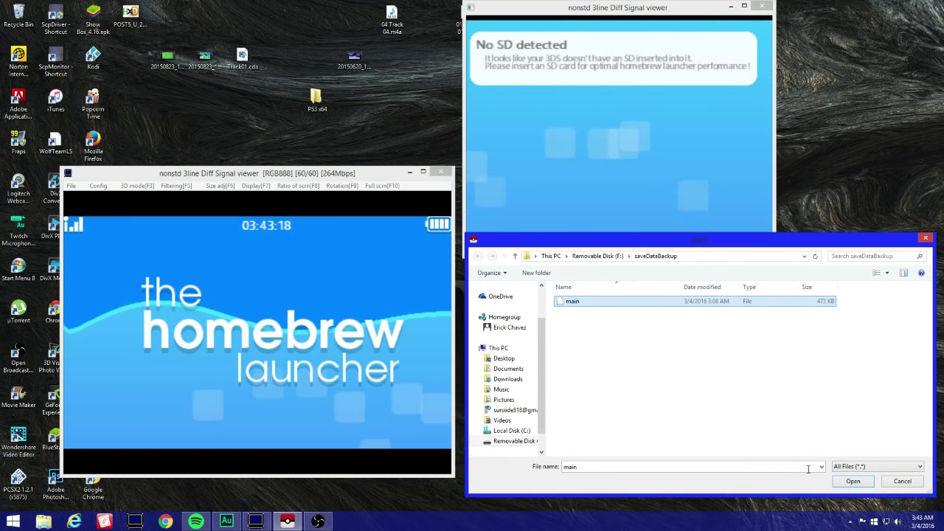
click(853, 481)
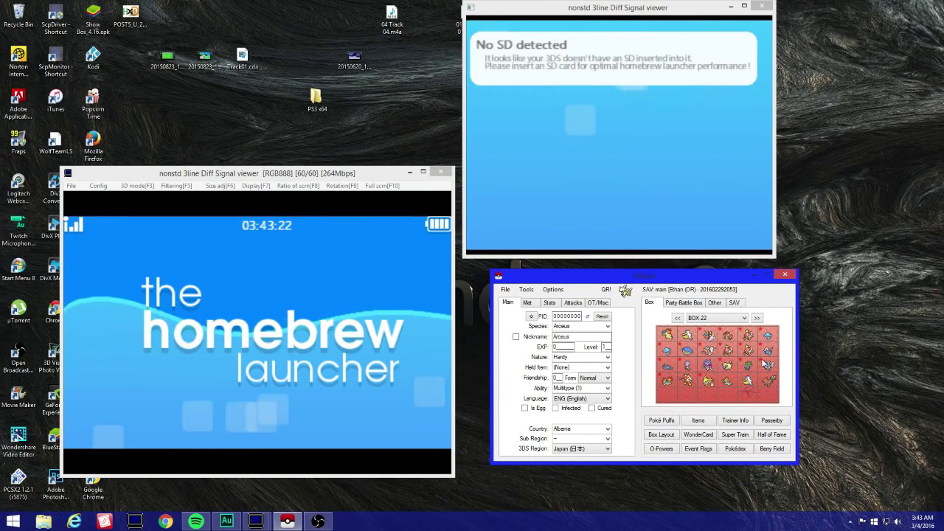
Go back through the storage boxes and display BOX 14.
click(678, 318)
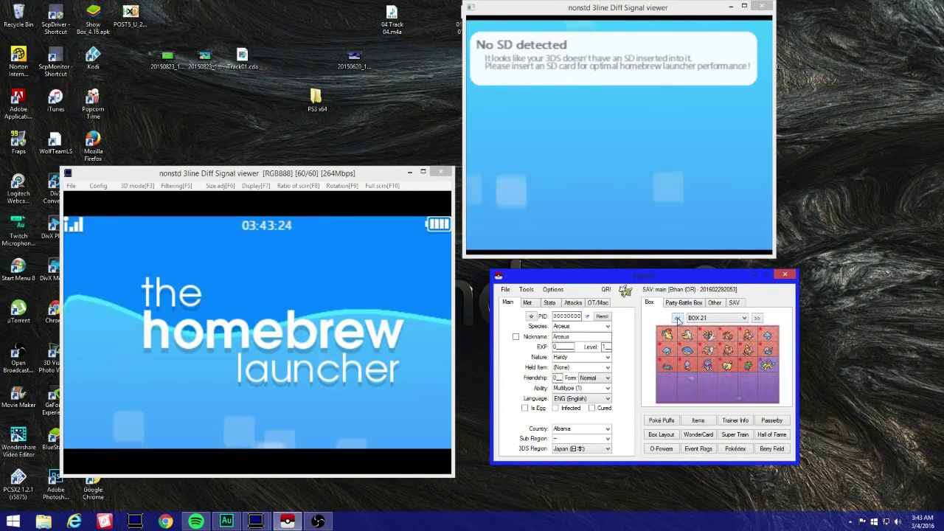
click(678, 318)
click(677, 318)
click(678, 318)
click(678, 318)
click(678, 318)
click(678, 318)
click(678, 318)
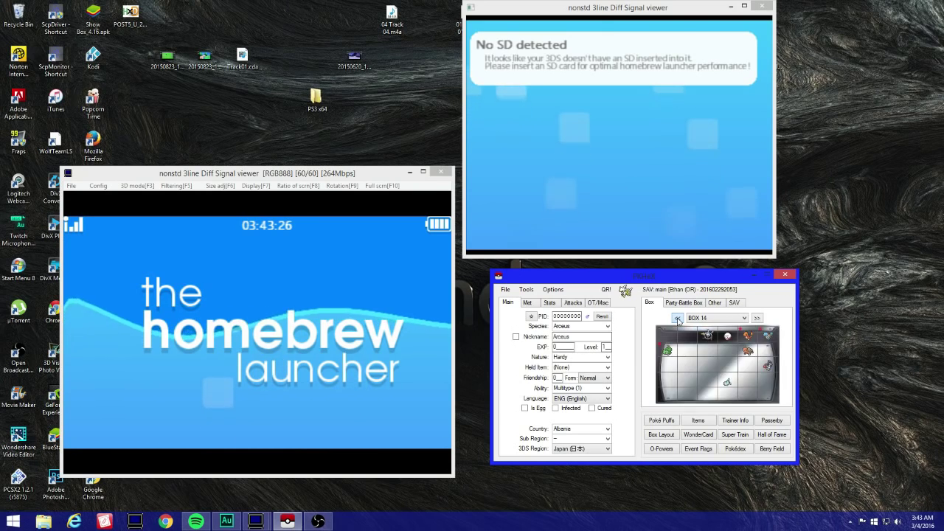
click(678, 318)
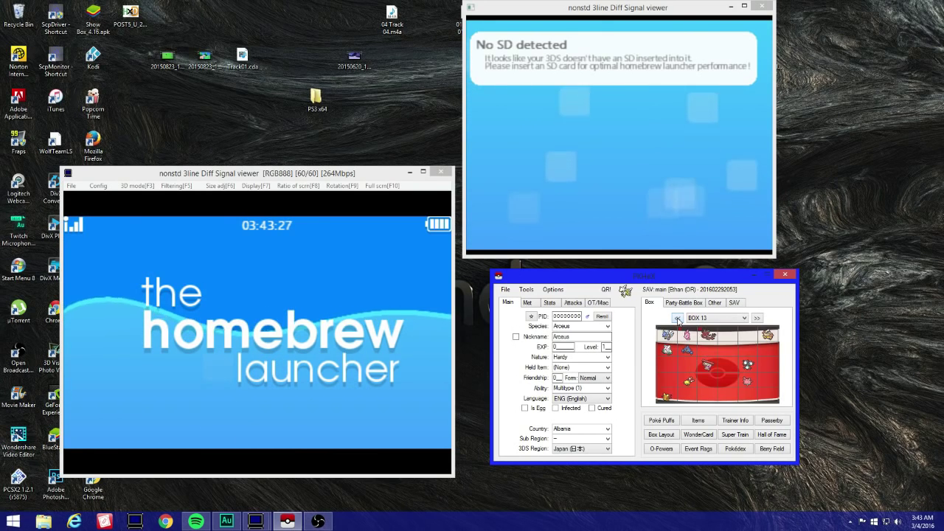
click(757, 318)
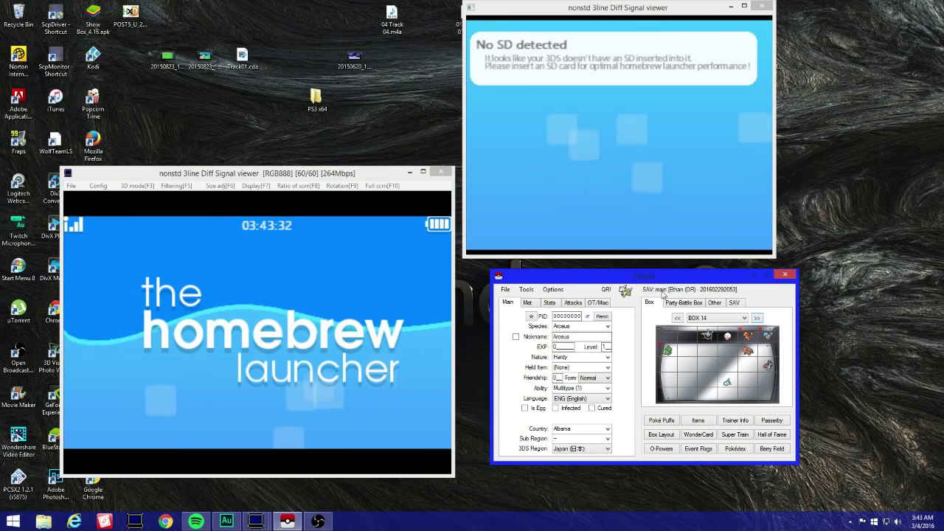
Set the Pokémon's species to Charizard and give it a new shiny PID.
click(606, 326)
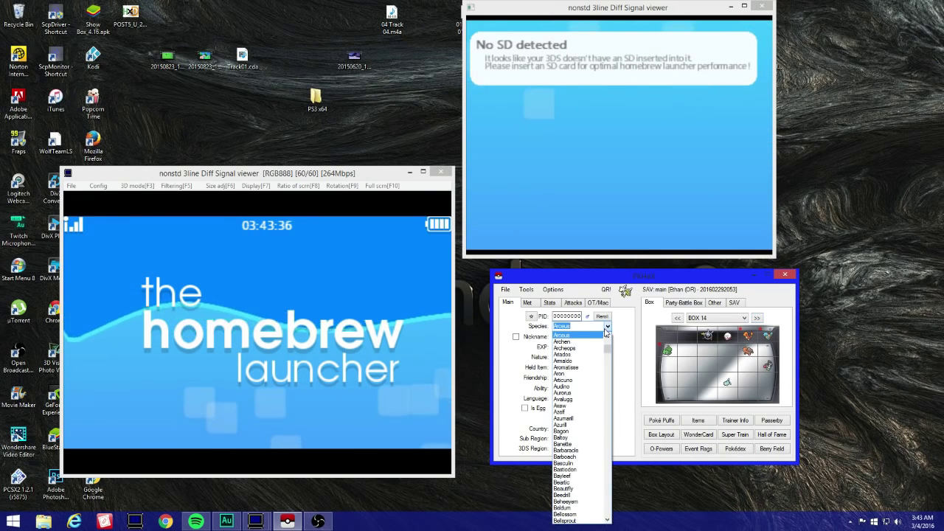
text(Chansey)
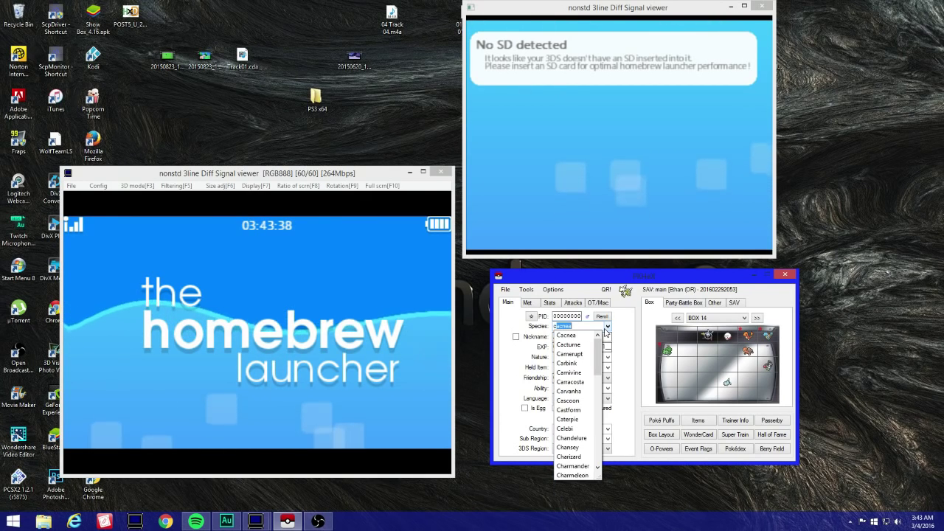
key(Down)
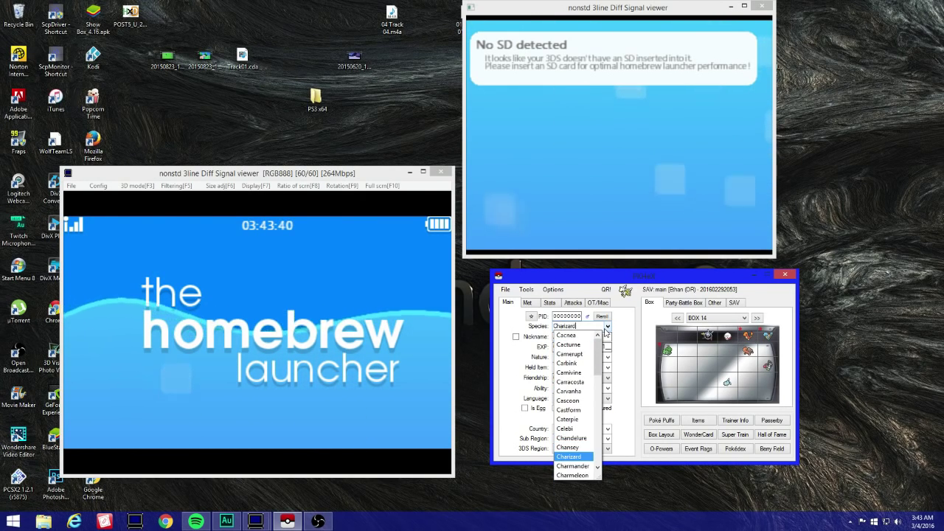
key(Return)
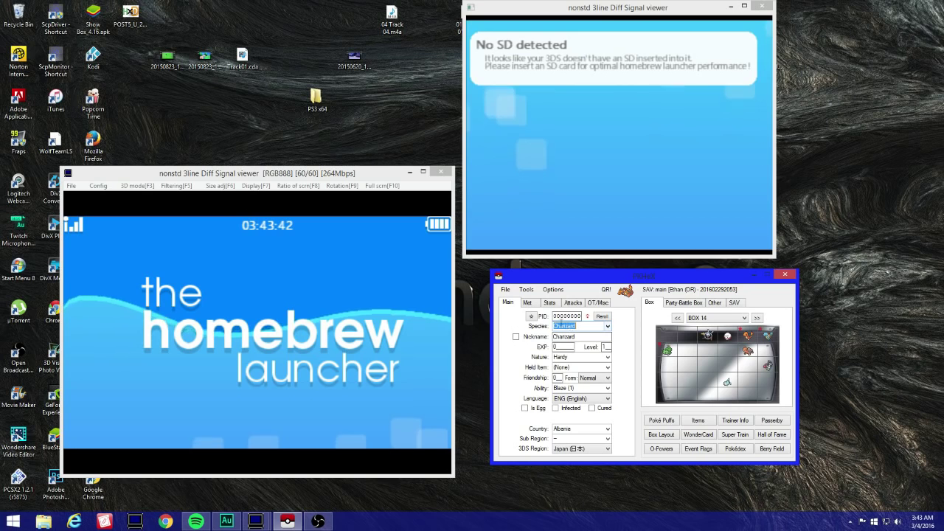
click(601, 317)
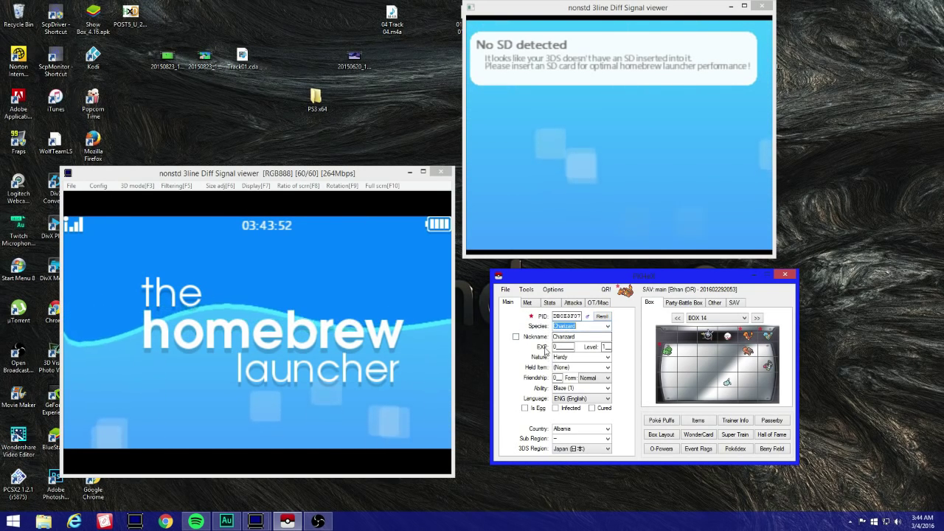
Set Charizard's level to 100 and its nature to Timid.
click(602, 346)
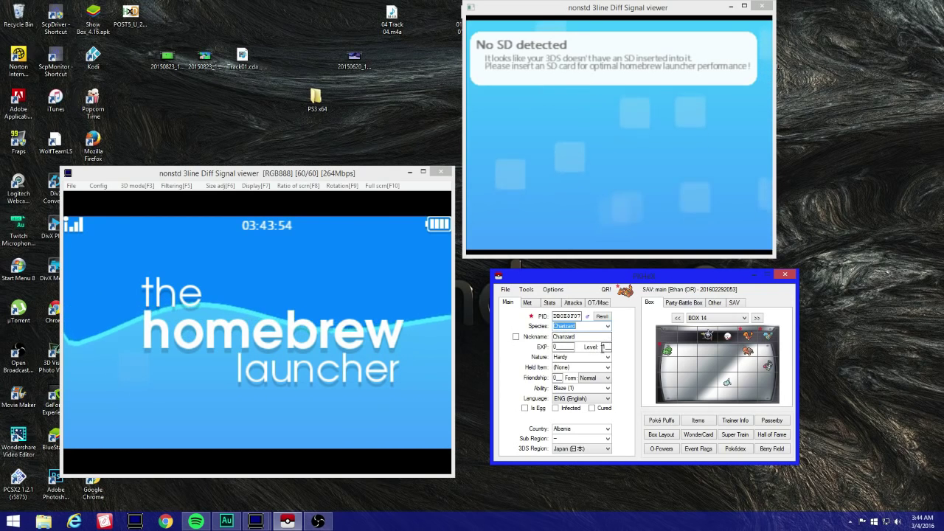
text(00)
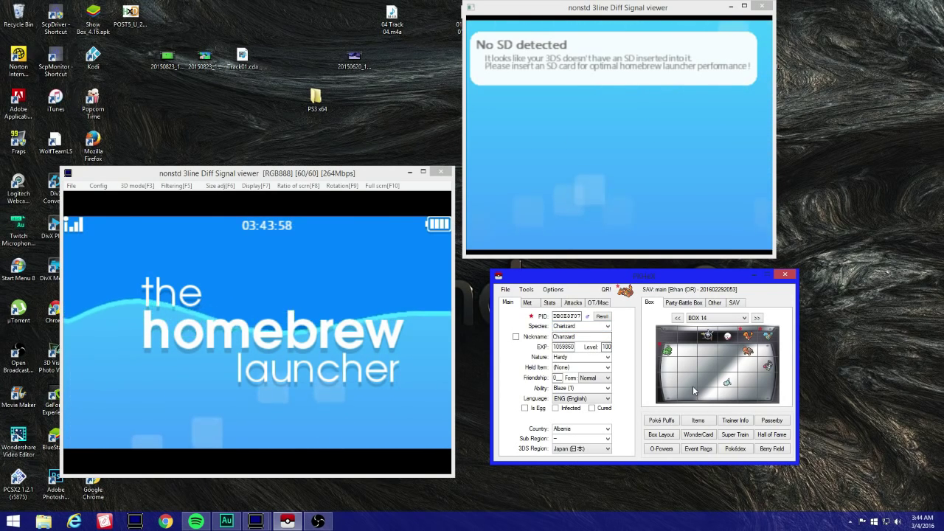
key(Tab)
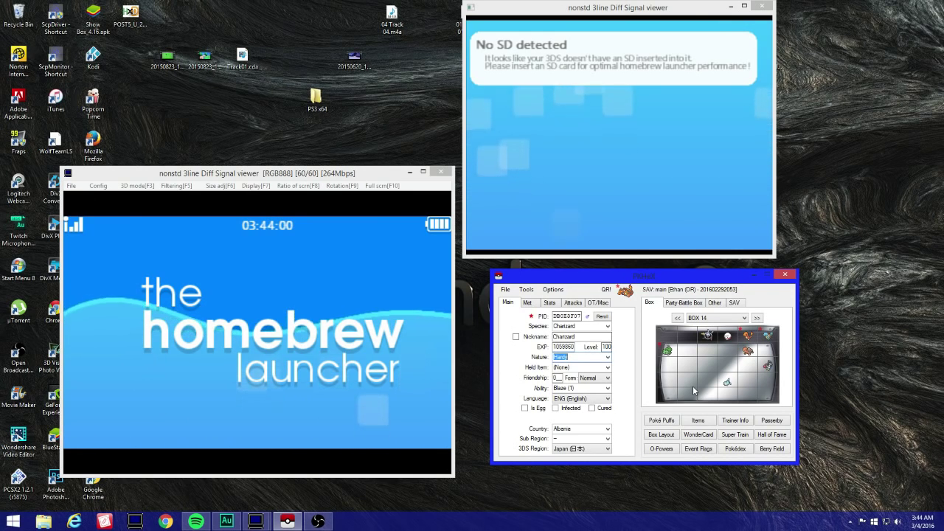
text(t)
key(Tab)
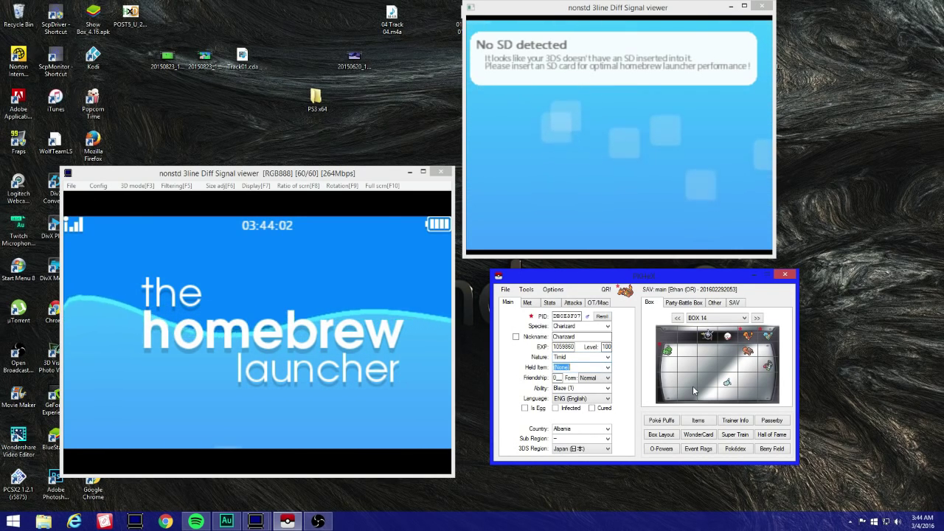
Give Charizard the held item Charizardite Y and set its ability to Solar Power (H).
text(charcoal)
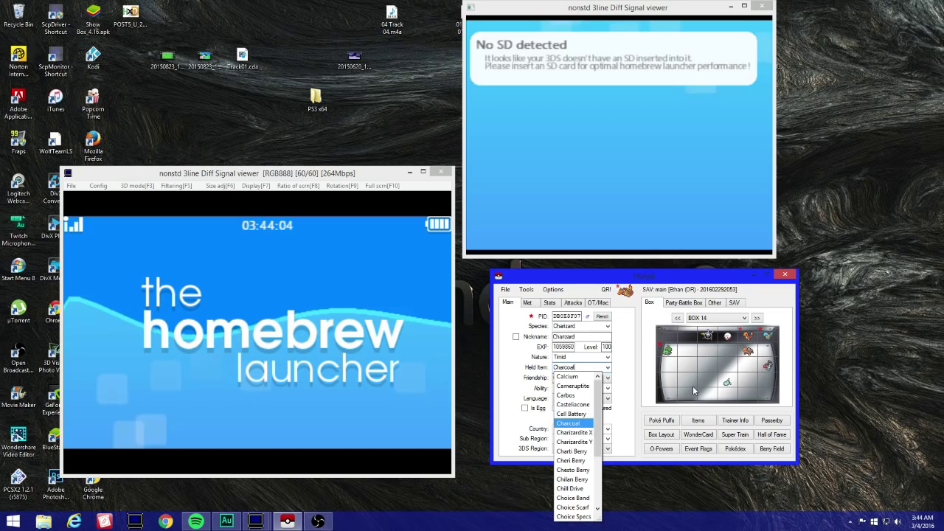
key(Tab)
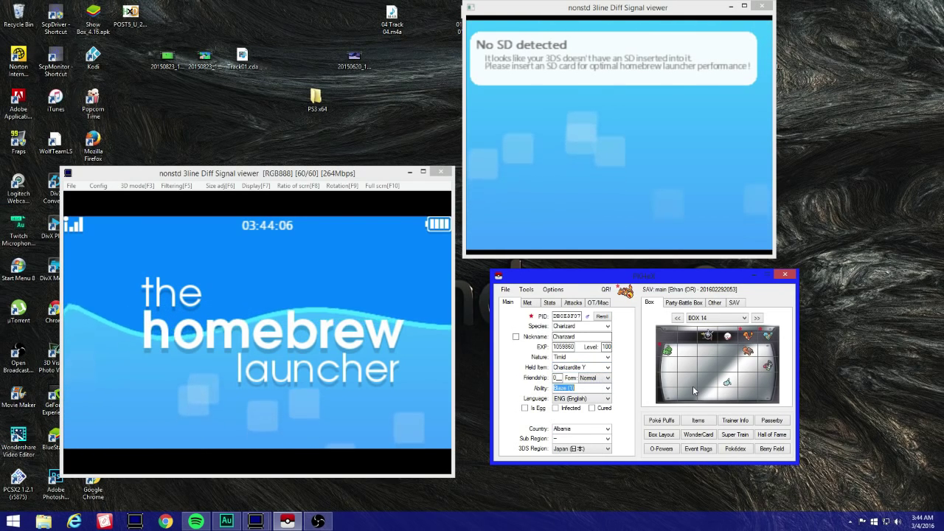
key(Down)
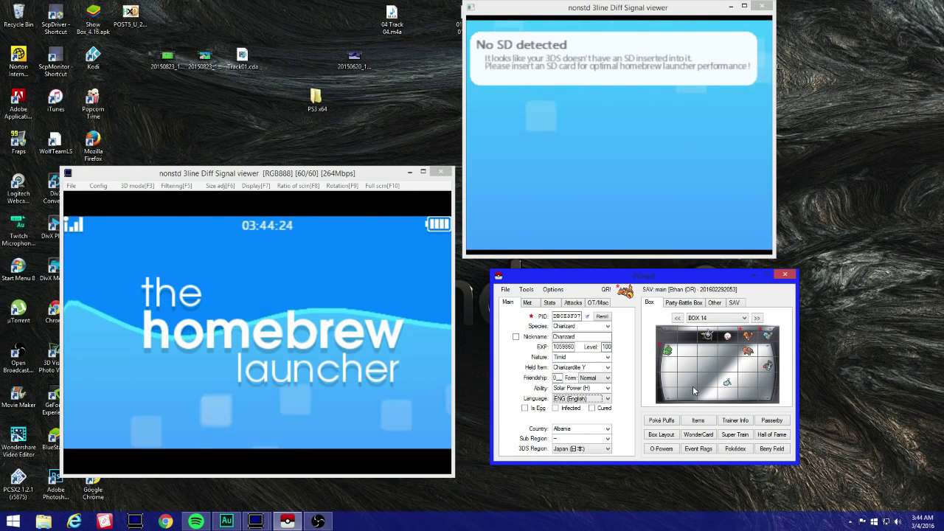
Set Charizard's country to United States and its sub region to California.
key(Tab)
key(Tab)
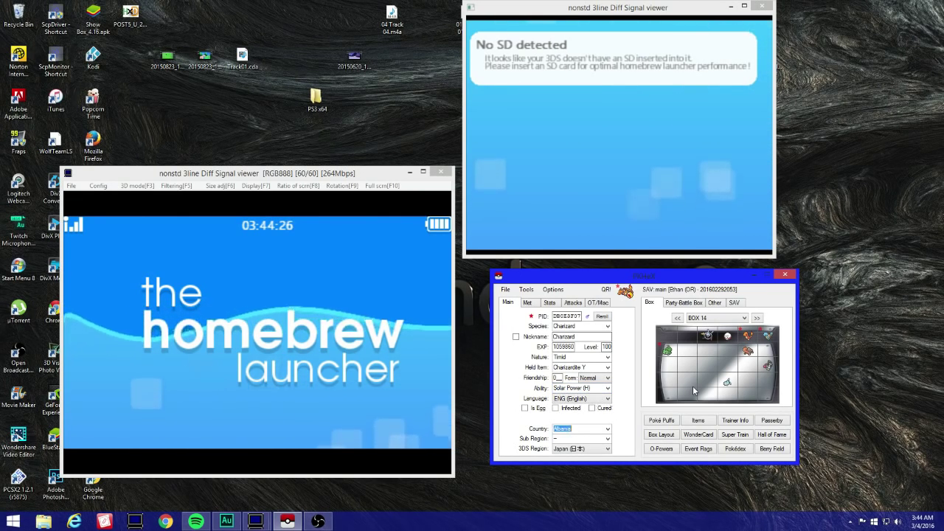
text(u)
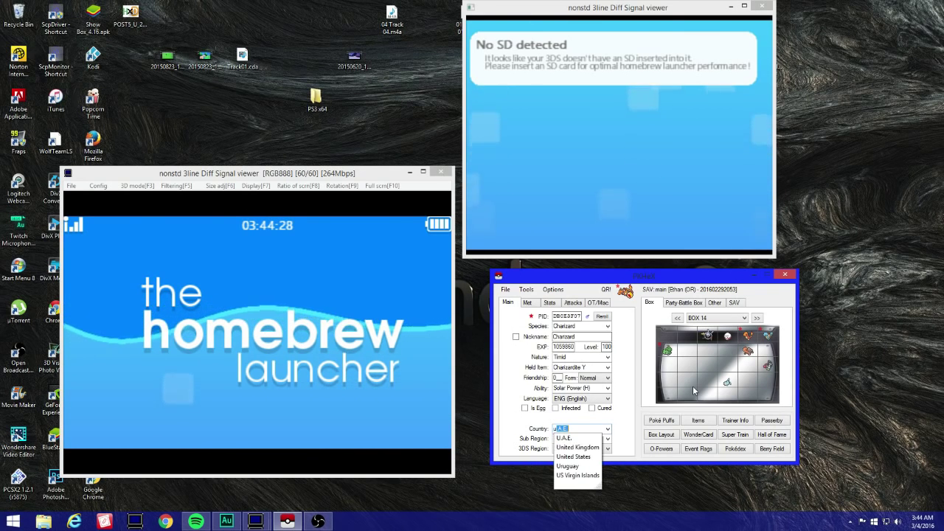
key(Down)
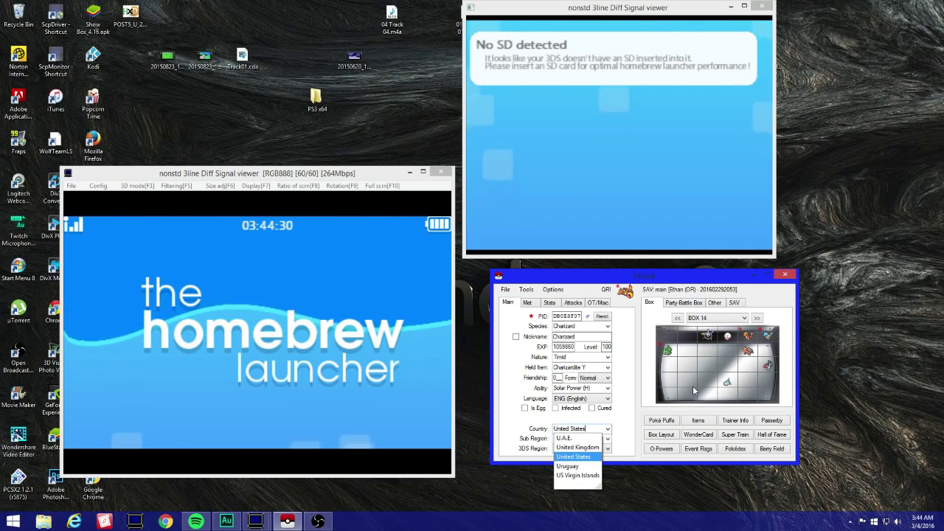
key(Tab)
text(c)
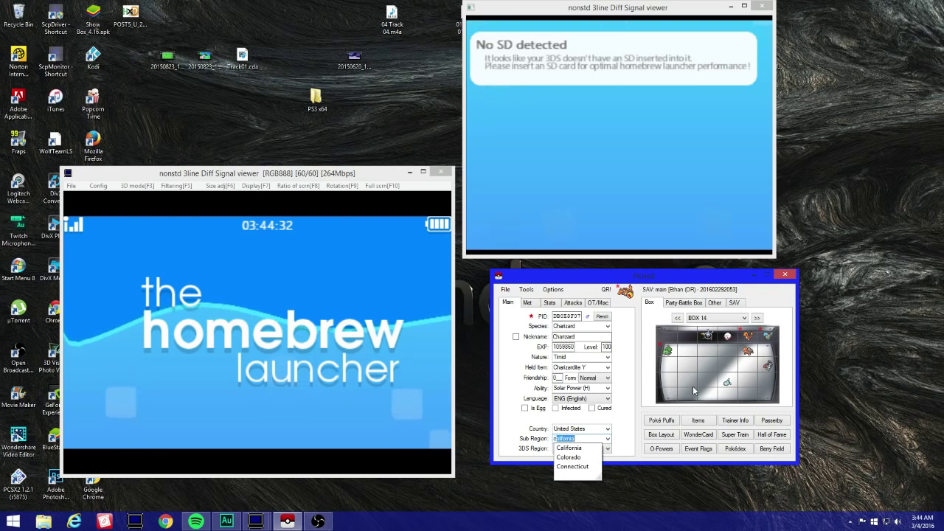
key(Tab)
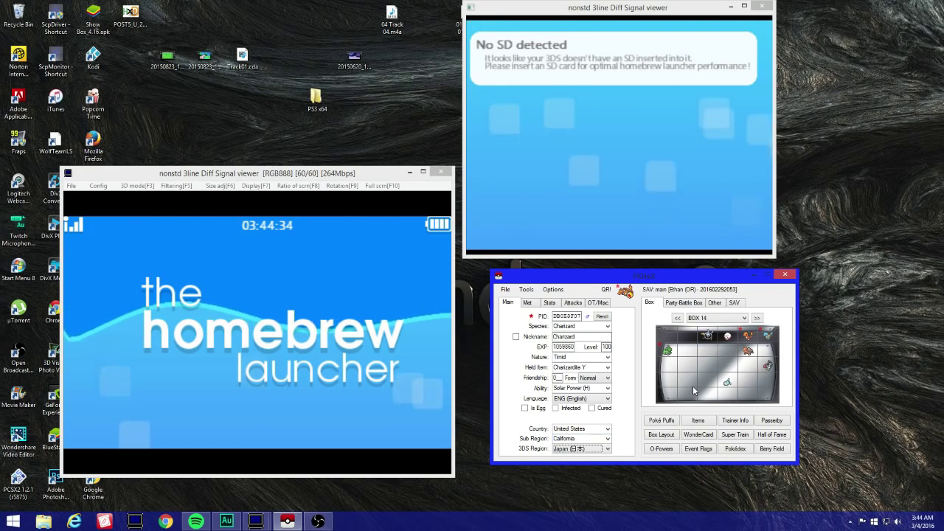
Set Charizard's 3DS region to Americas (NA/SA).
text(ck)
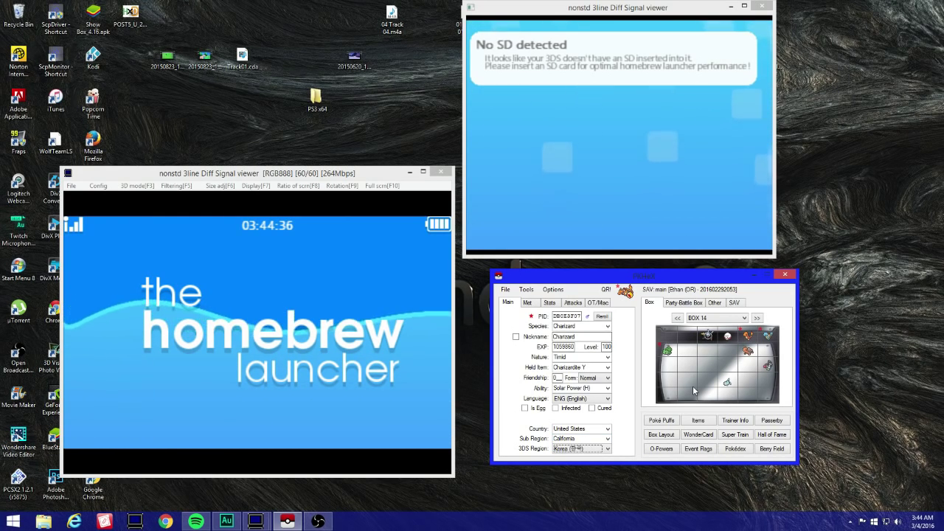
text(a)
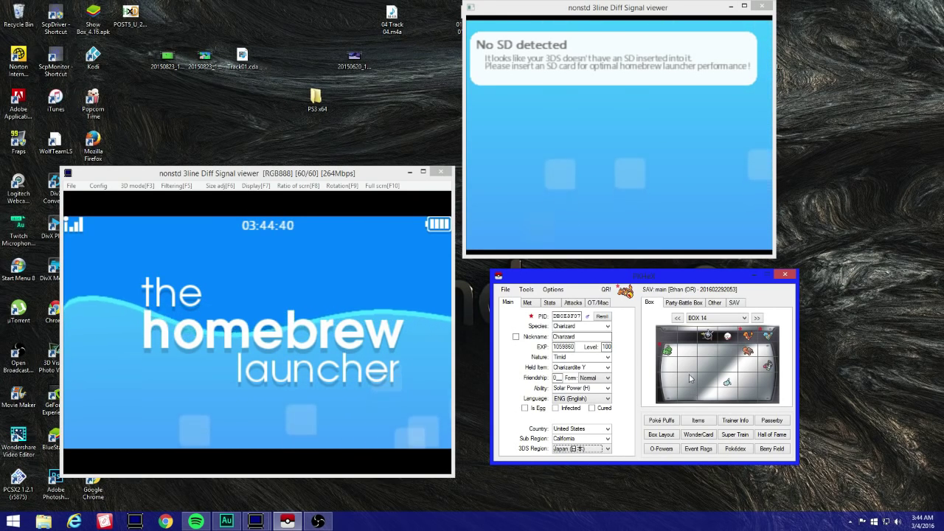
text(a)
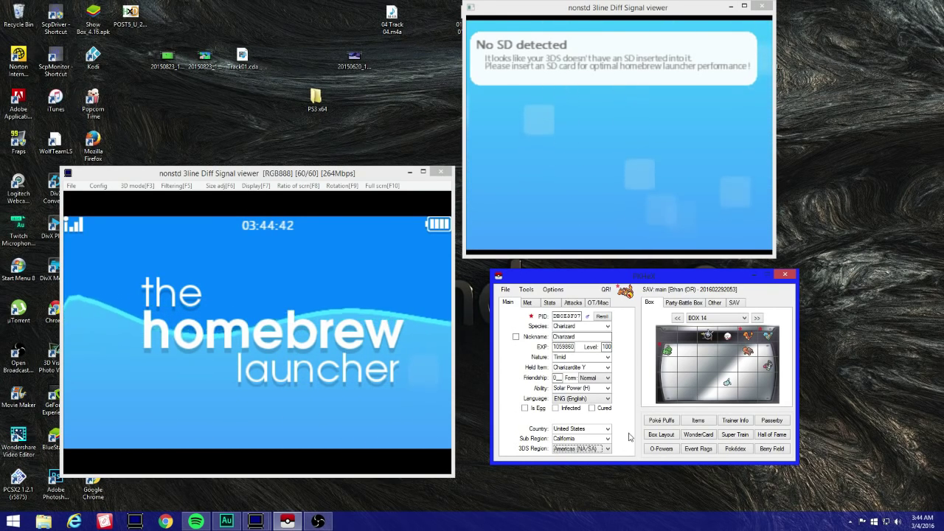
Set Charizard's origin game to OR and its met location to Battle Resort.
click(537, 303)
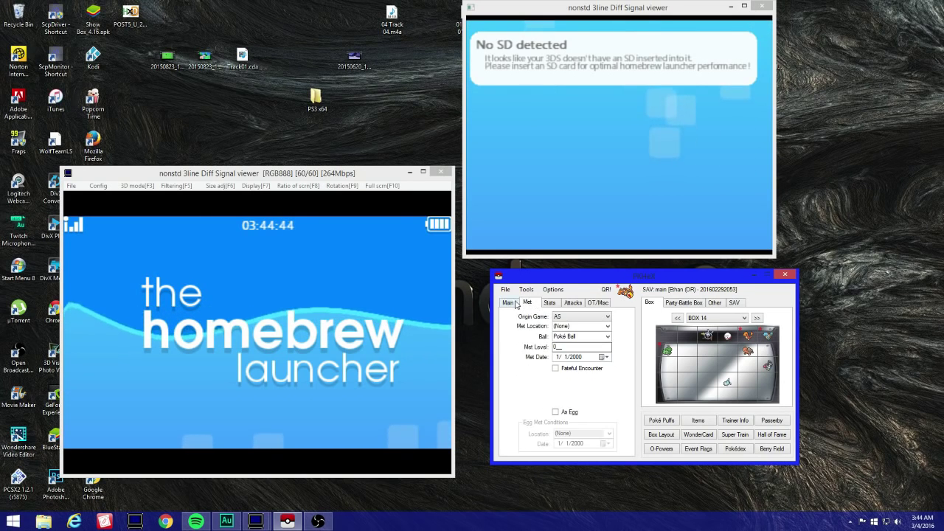
click(508, 302)
click(527, 302)
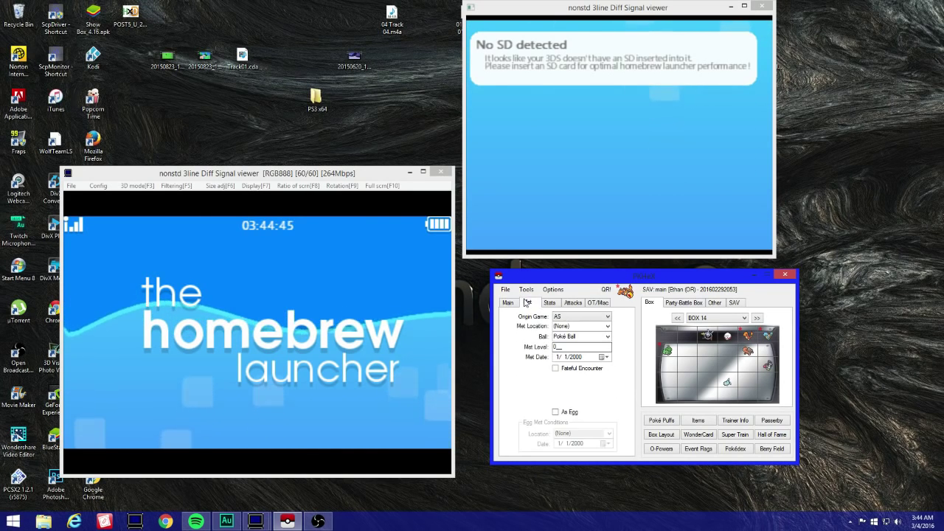
click(588, 319)
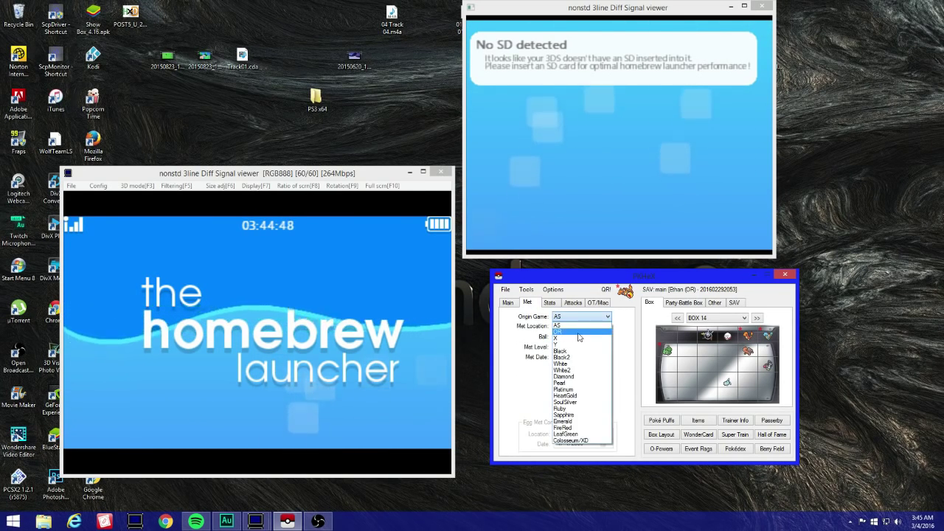
click(579, 334)
click(606, 329)
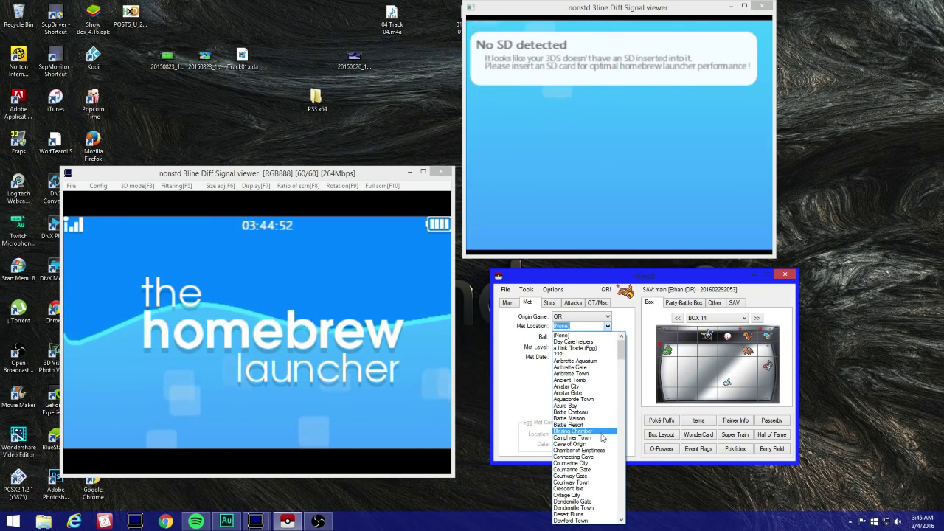
click(602, 425)
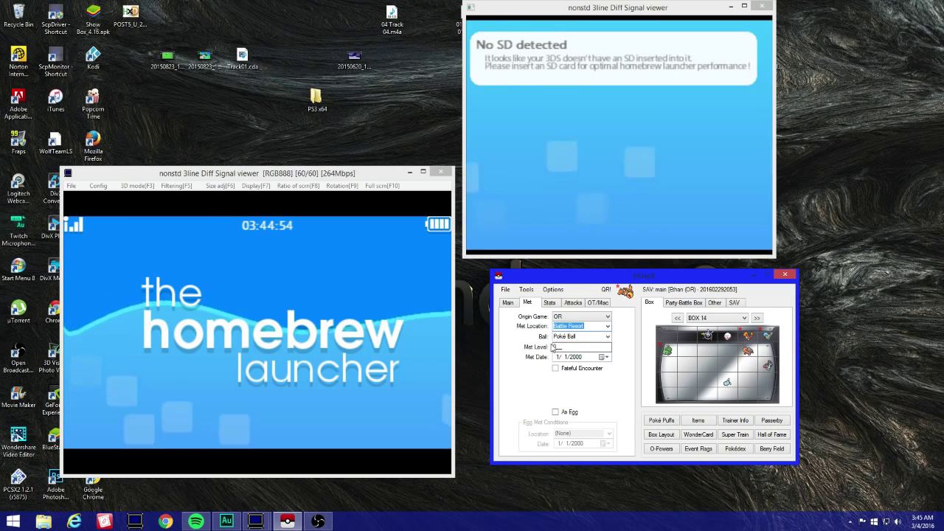
Set Charizard's met level to 1 and its met date to today's date, 3/4/2016.
click(580, 346)
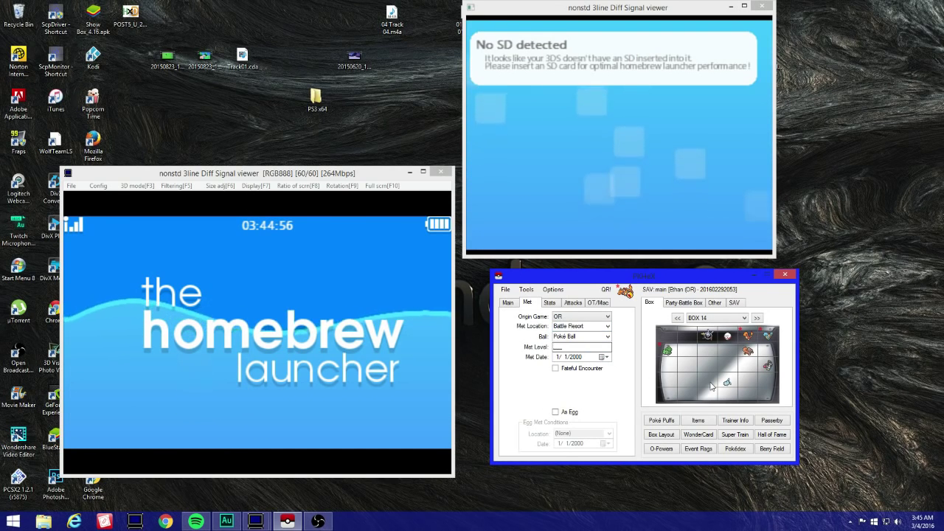
text(1)
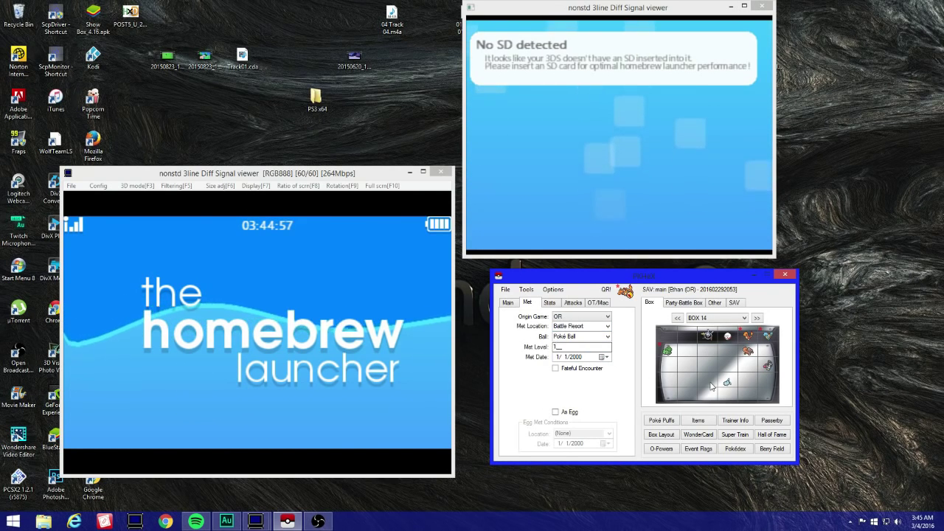
click(604, 357)
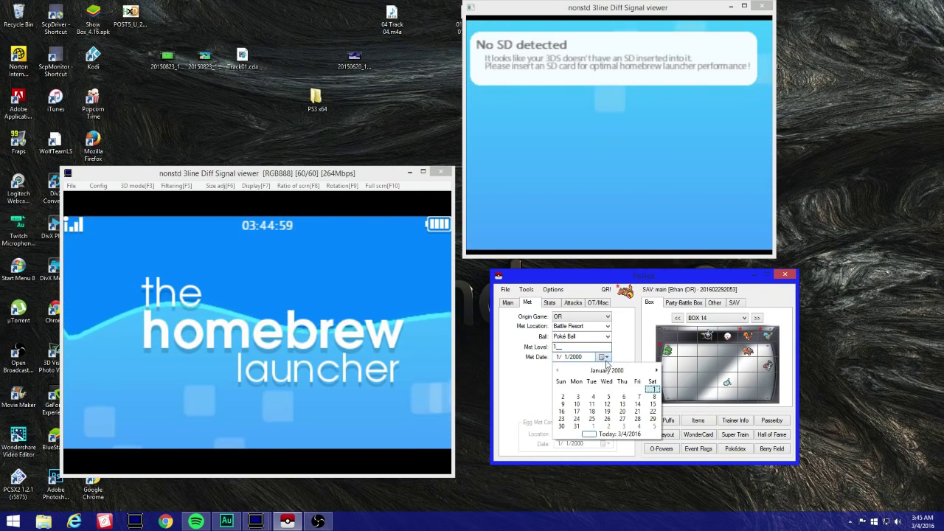
click(612, 434)
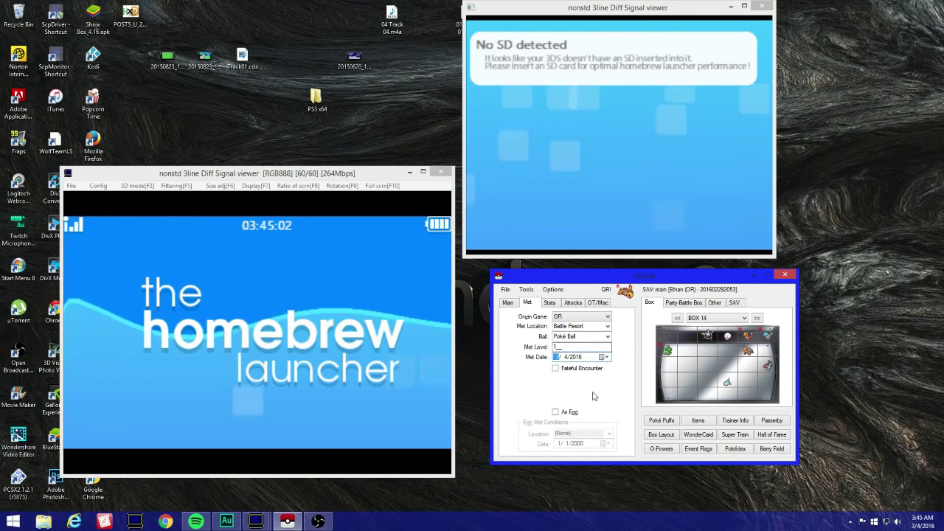
Mark Charizard as hatched from an egg, with egg location Day Care helpers and egg date 3/4/2016.
click(555, 413)
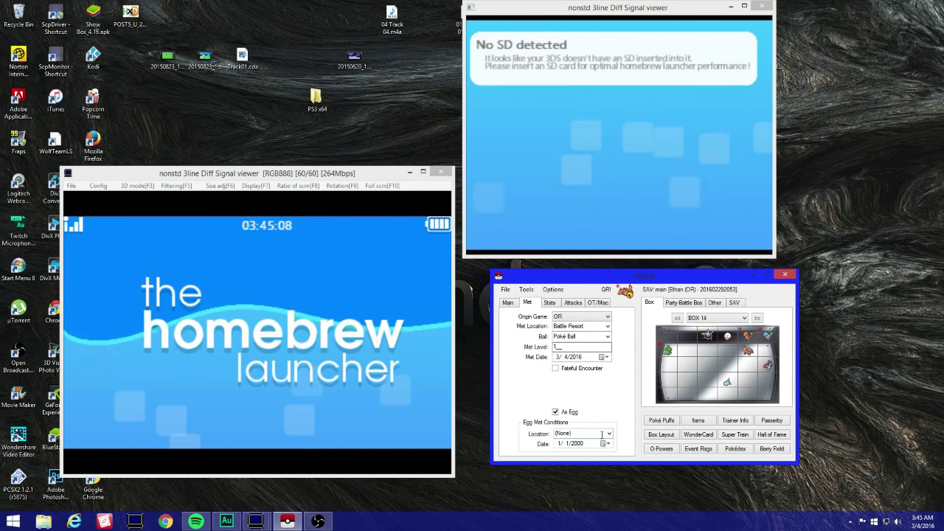
click(609, 434)
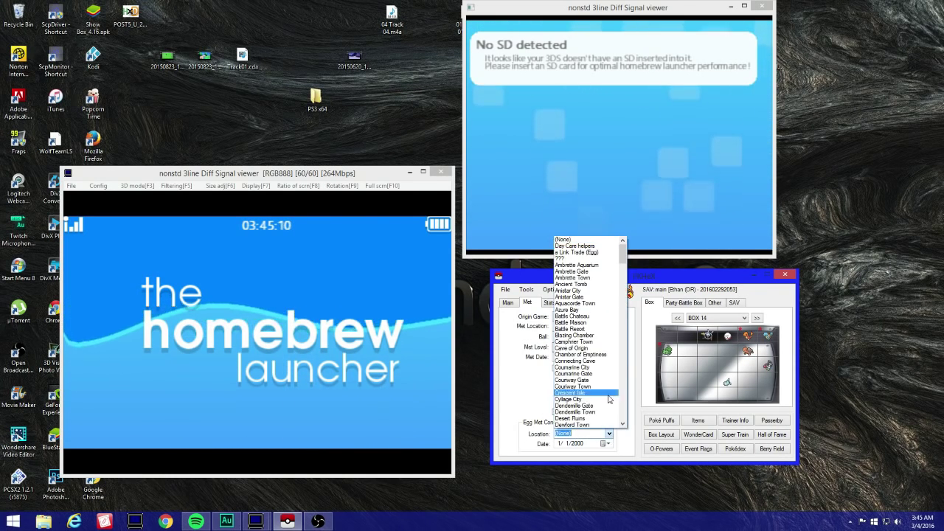
click(575, 245)
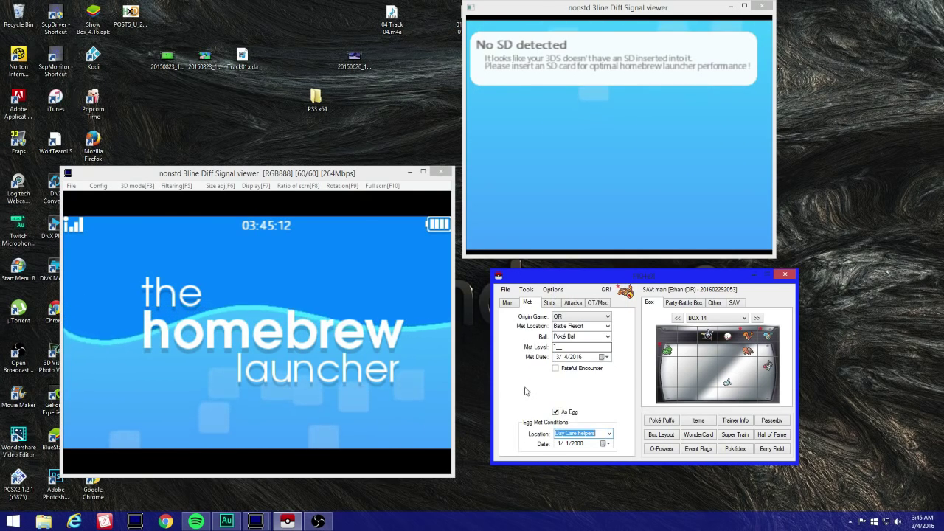
click(606, 445)
click(567, 433)
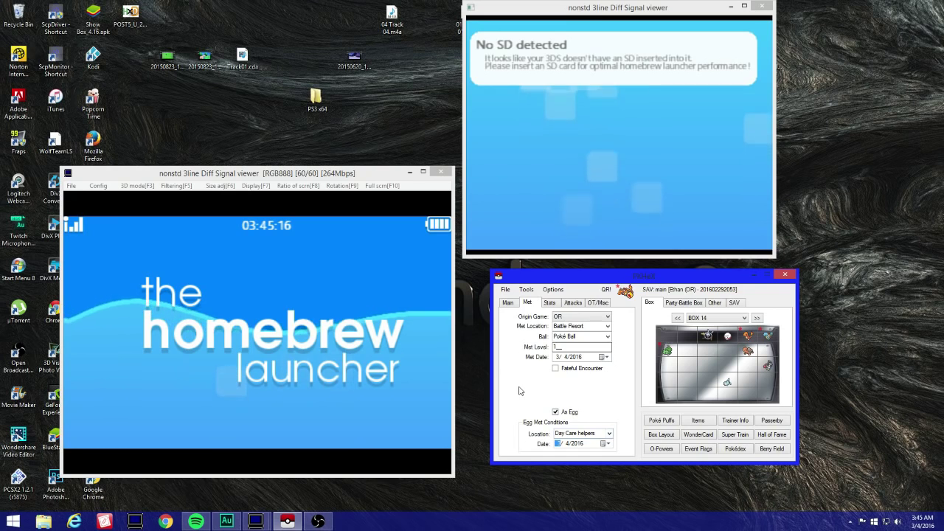
Set all six of Charizard's IVs (HP, Atk, Def, SpA, SpD and Spe) to 31.
click(550, 303)
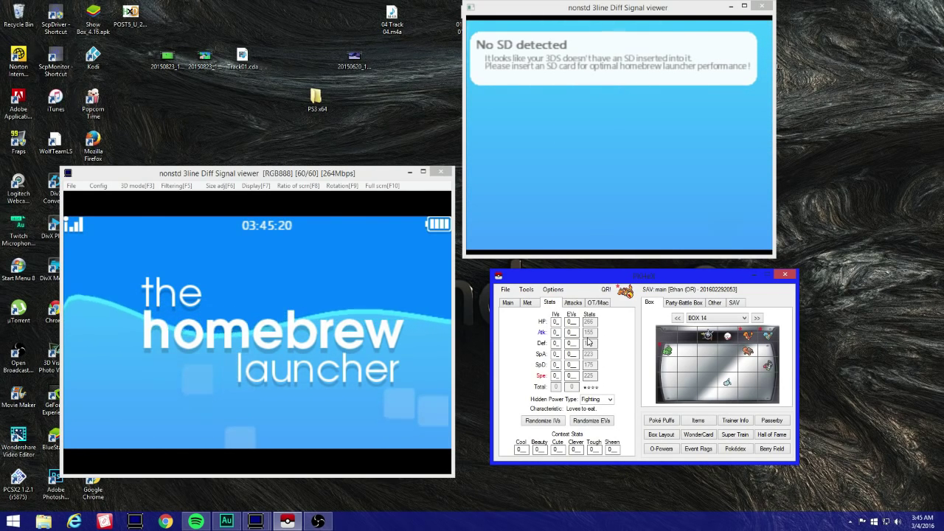
text(31)
key(Tab)
text(3)
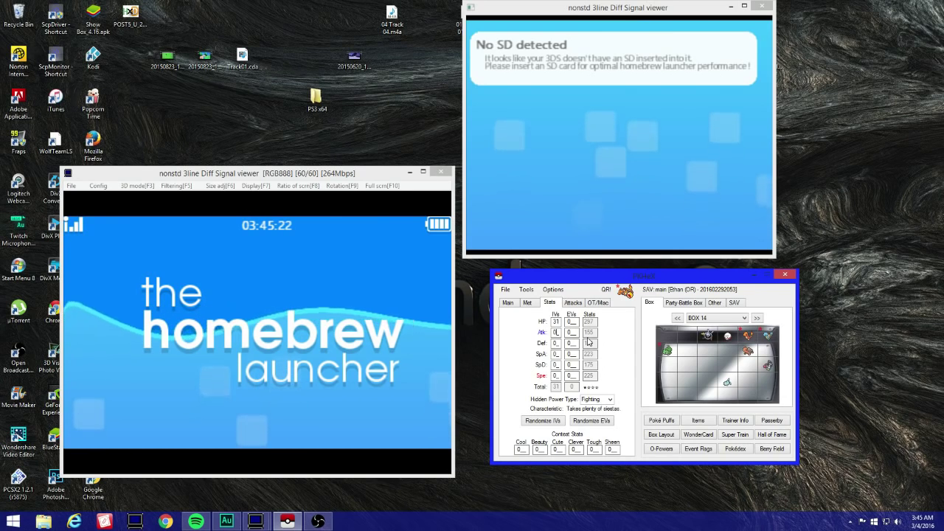
text(1)
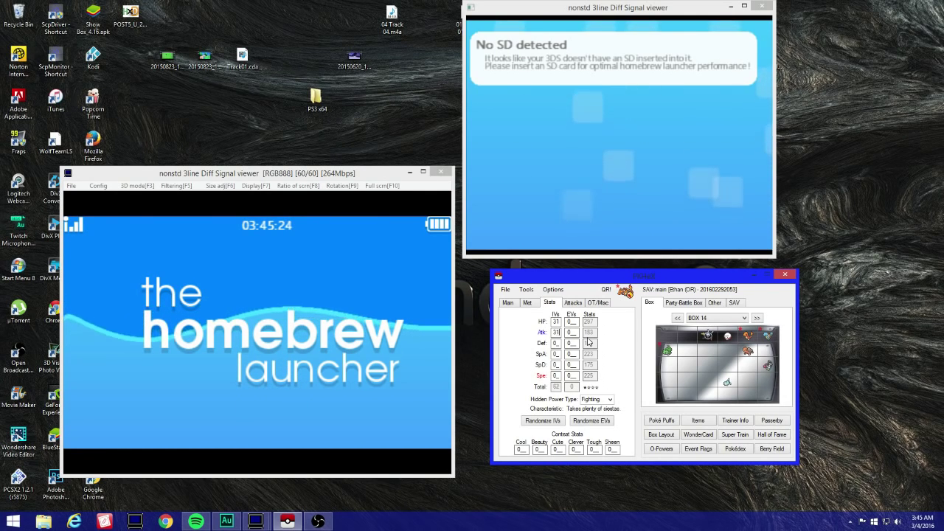
key(Tab)
text(31)
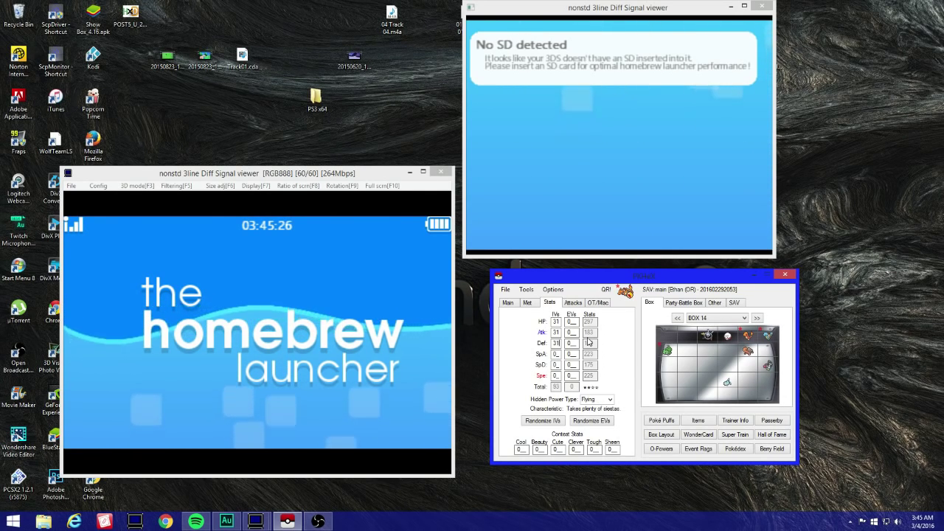
key(Tab)
text(3)
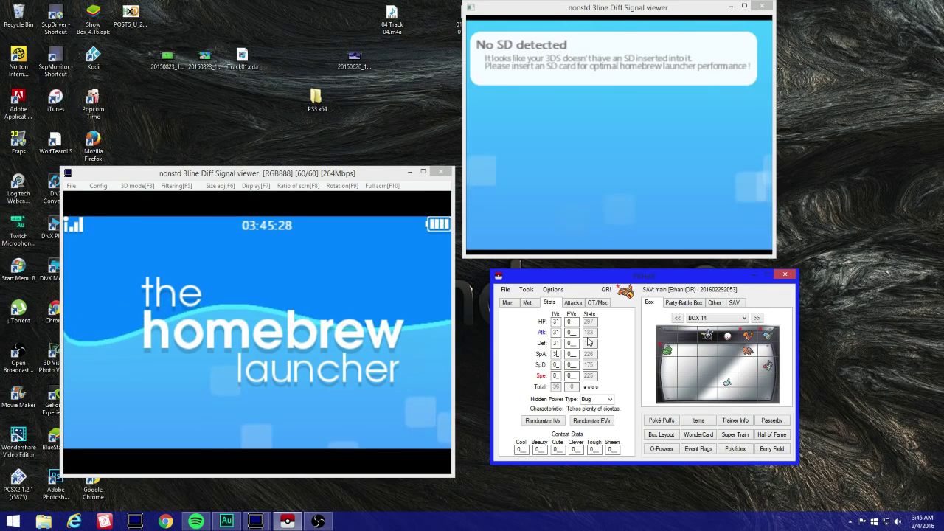
text(1)
key(Tab)
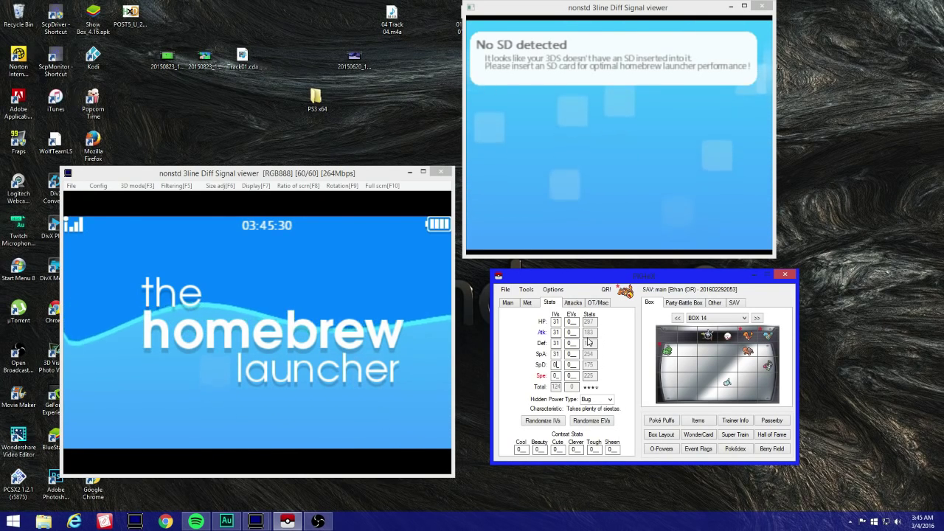
text(31)
key(Tab)
text(31)
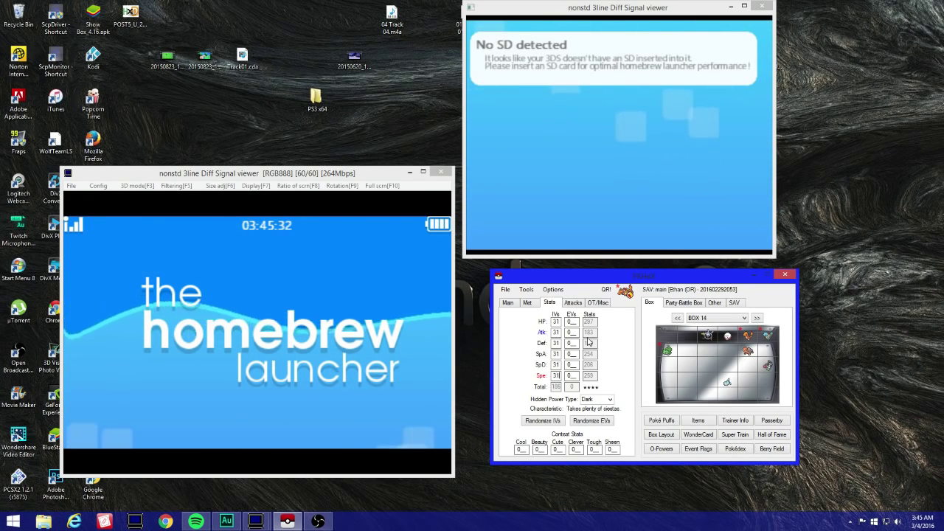
Set Charizard's EVs to 4 in HP, 252 in Atk and 252 in SpD.
click(571, 321)
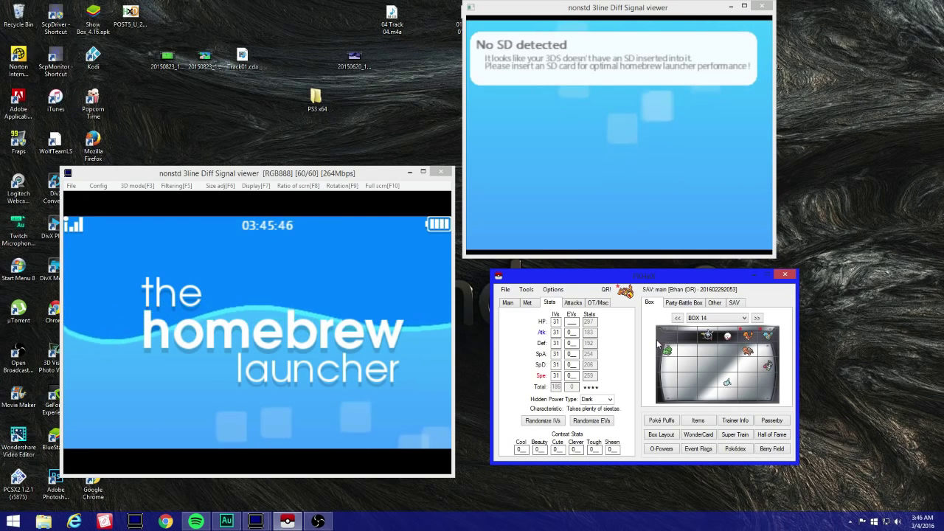
text(4)
key(Tab)
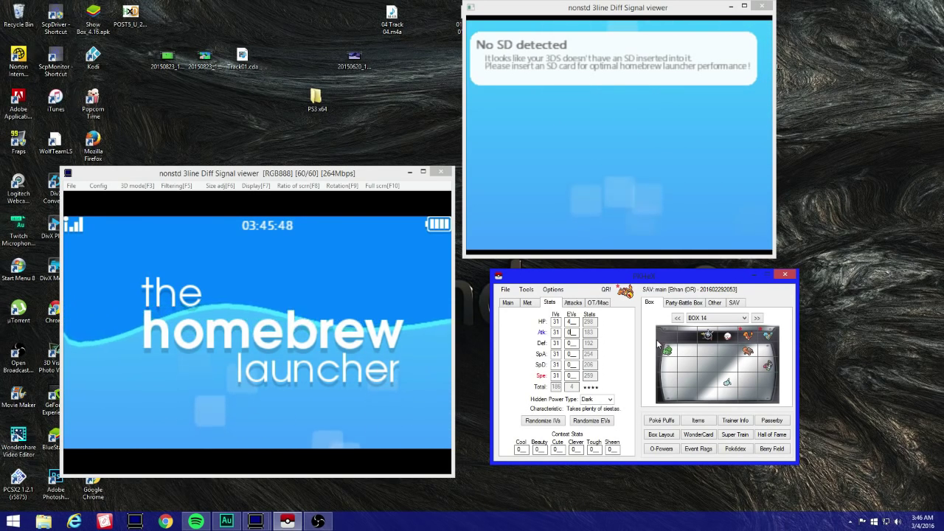
text(252)
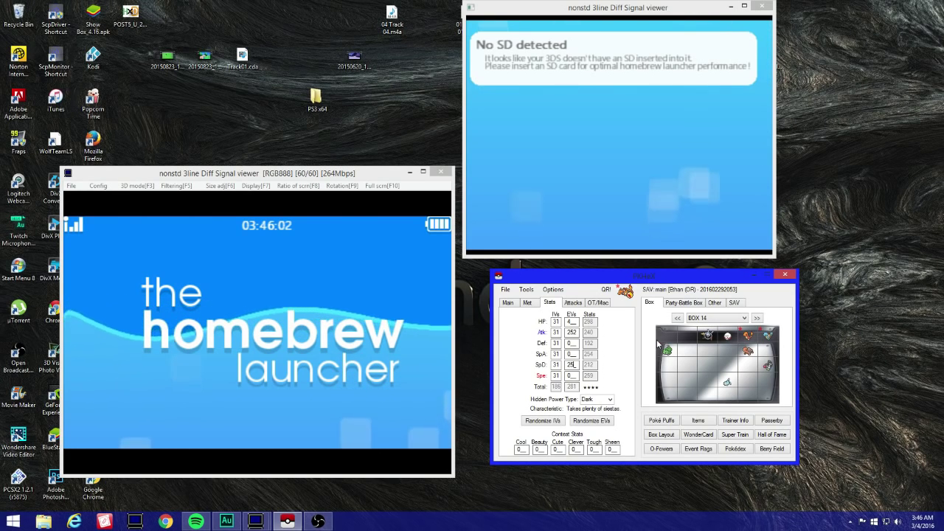
text(2)
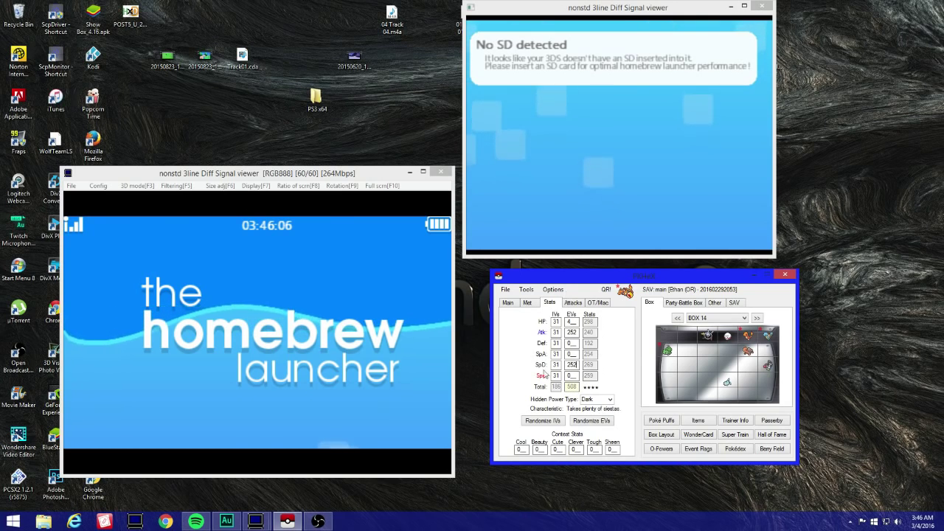
Look through the available Hidden Power types for Charizard.
drag(603, 279, 612, 272)
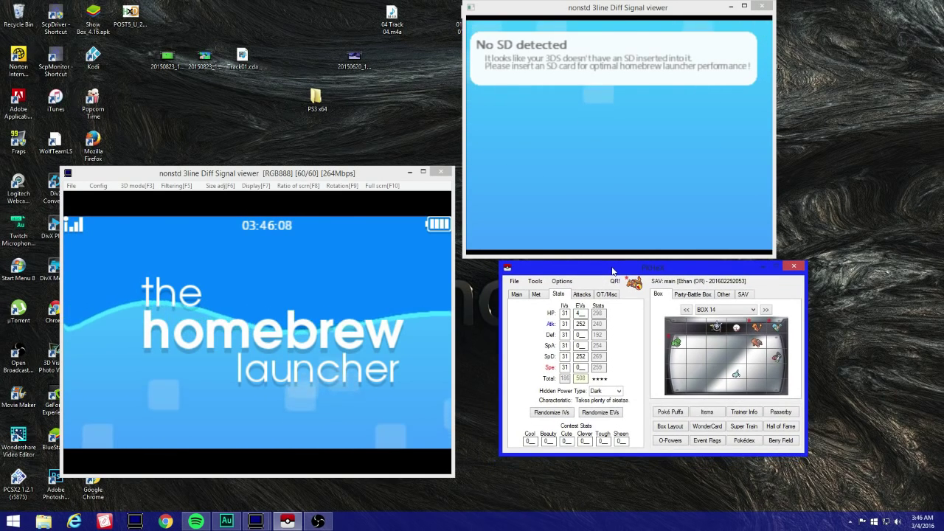
click(619, 392)
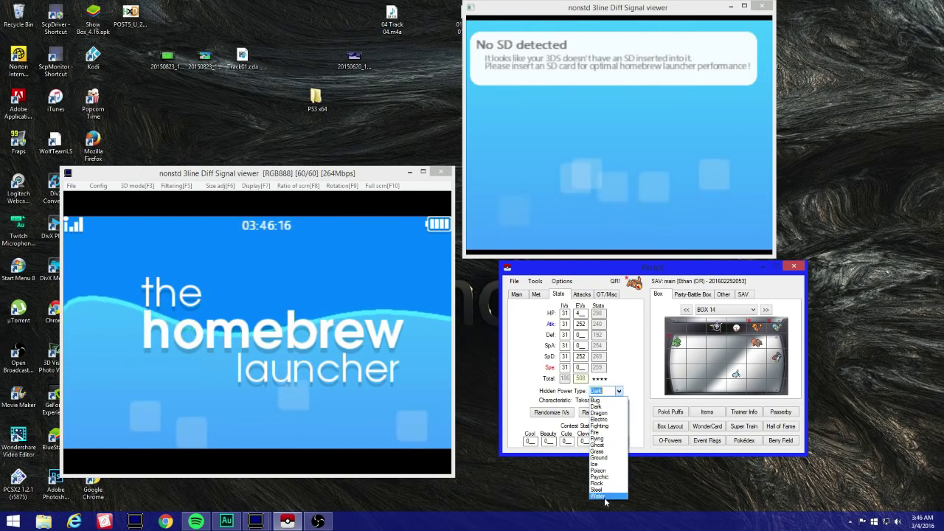
click(626, 360)
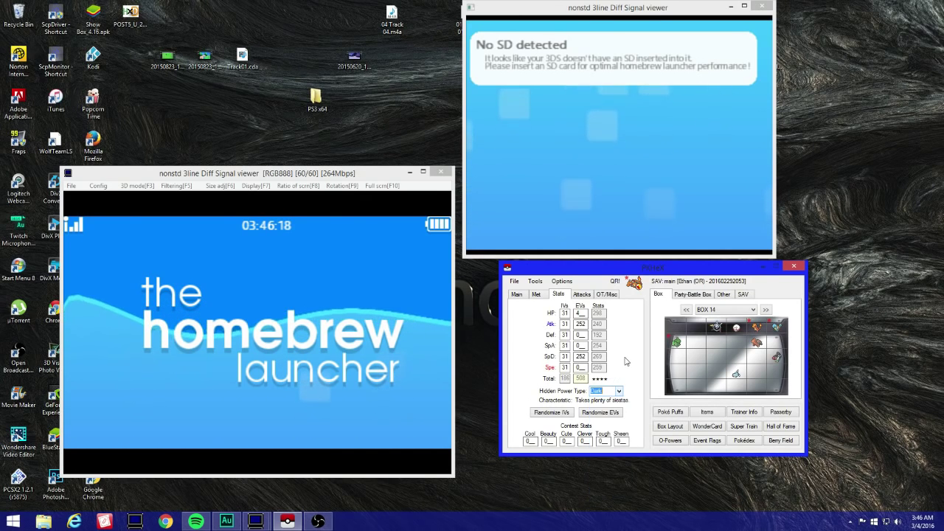
Set Charizard's first current move to Solar Beam.
click(580, 294)
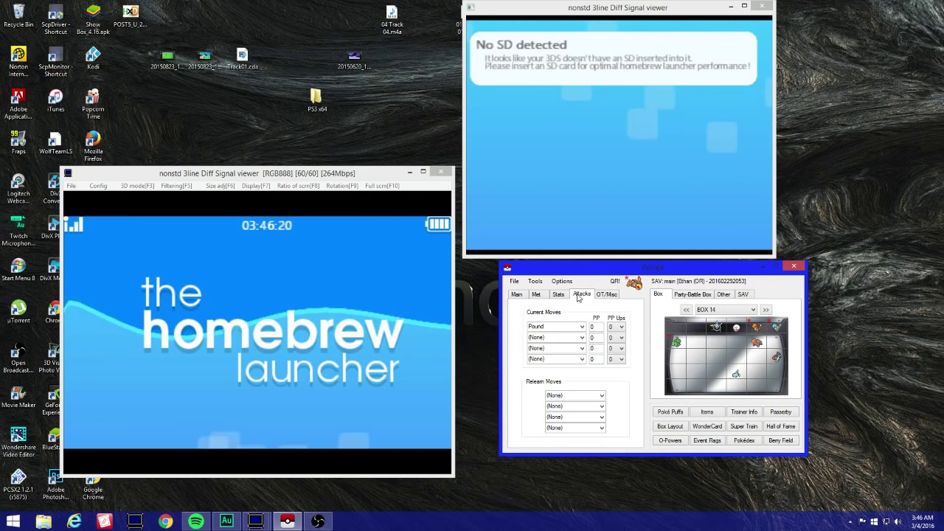
click(582, 327)
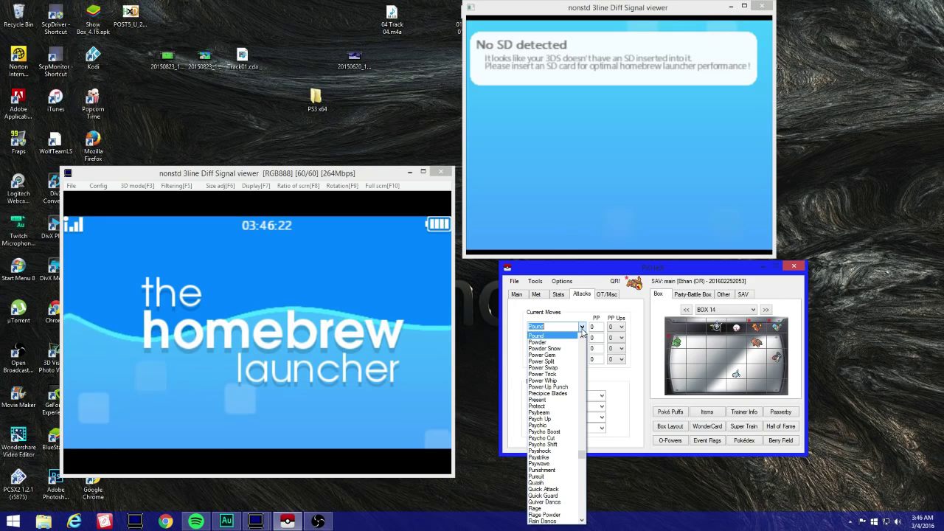
click(582, 327)
text(Solar Beam)
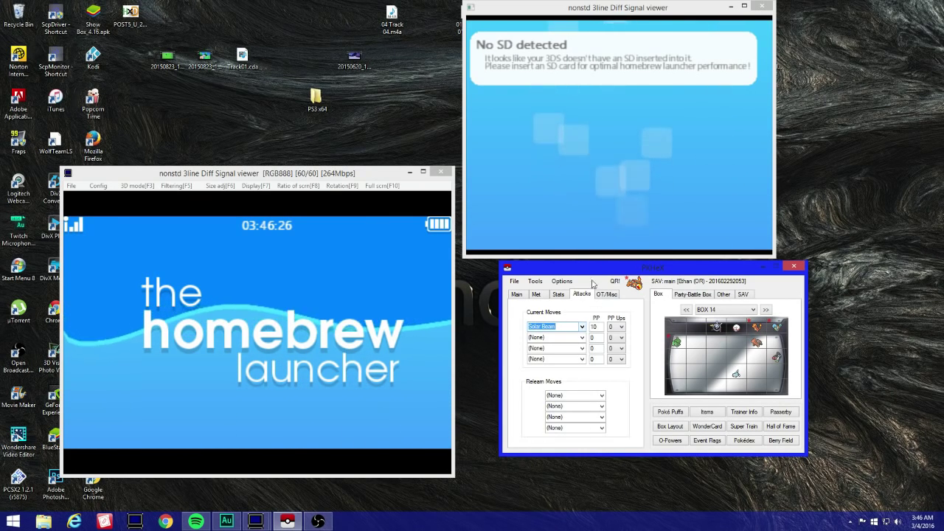
Set Charizard's second current move to Air Slash.
drag(590, 273, 589, 293)
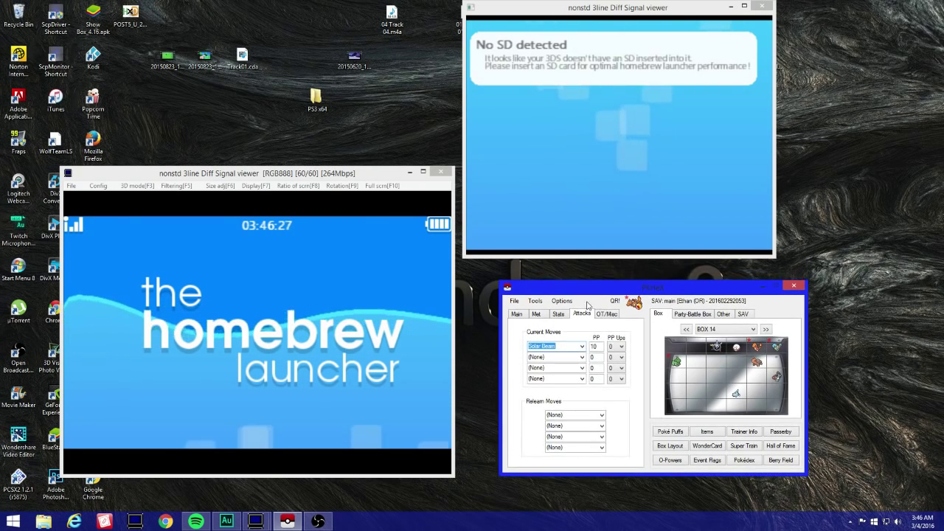
click(582, 357)
text(airCutter)
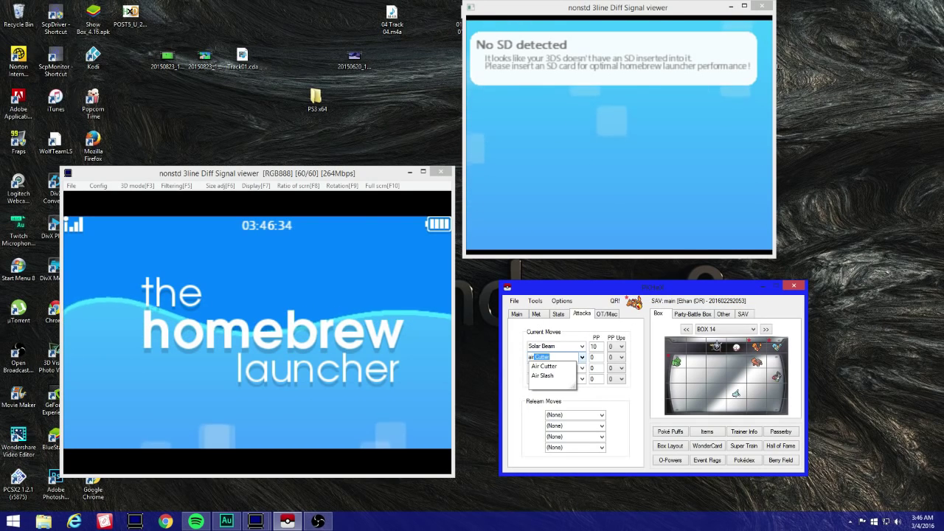
key(Down)
key(Tab)
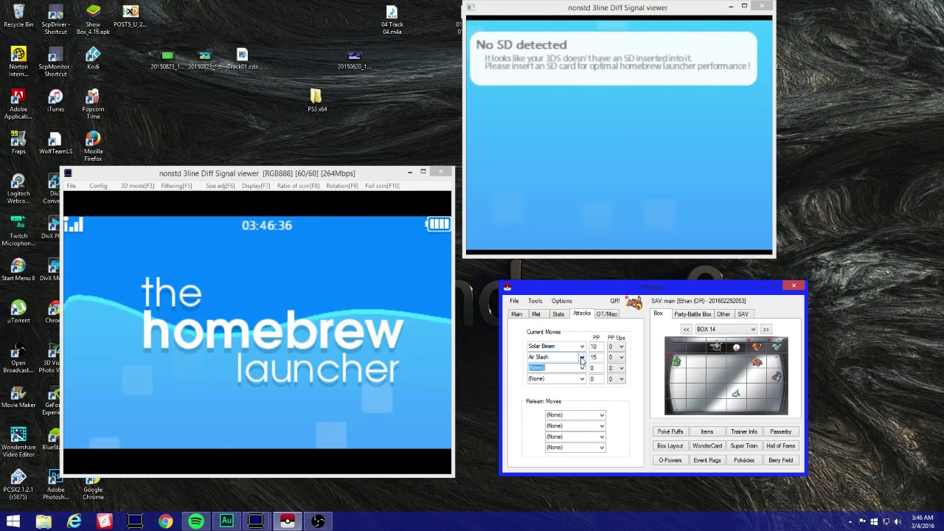
Set Charizard's third current move to Dragon Pulse.
text(dragon Ascent)
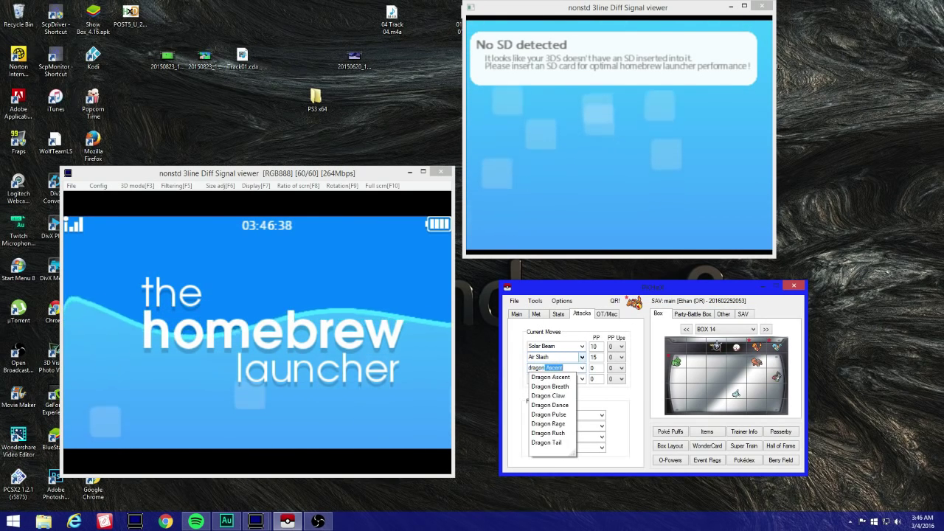
key(Down)
key(Down)
key(Down)
key(Down)
key(Return)
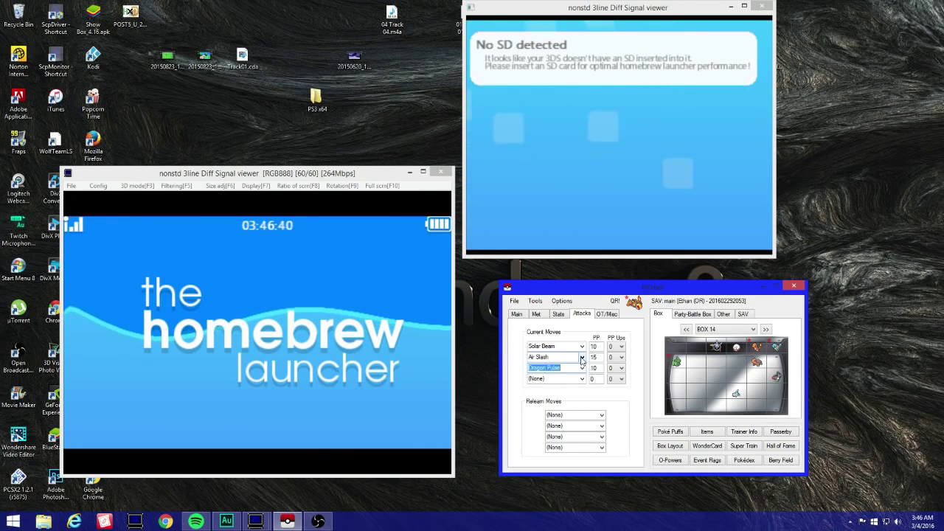
Set Charizard's fourth current move to Heat Wave.
key(Tab)
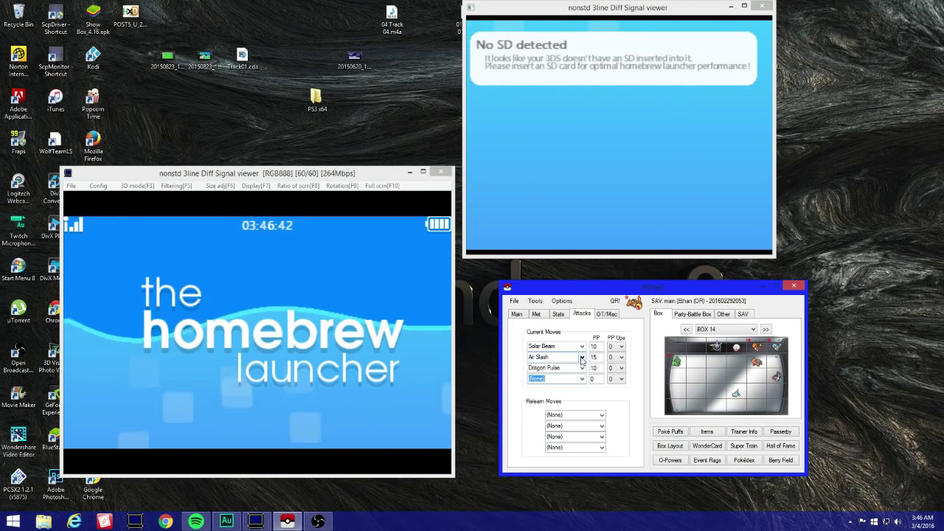
text(heatCrash)
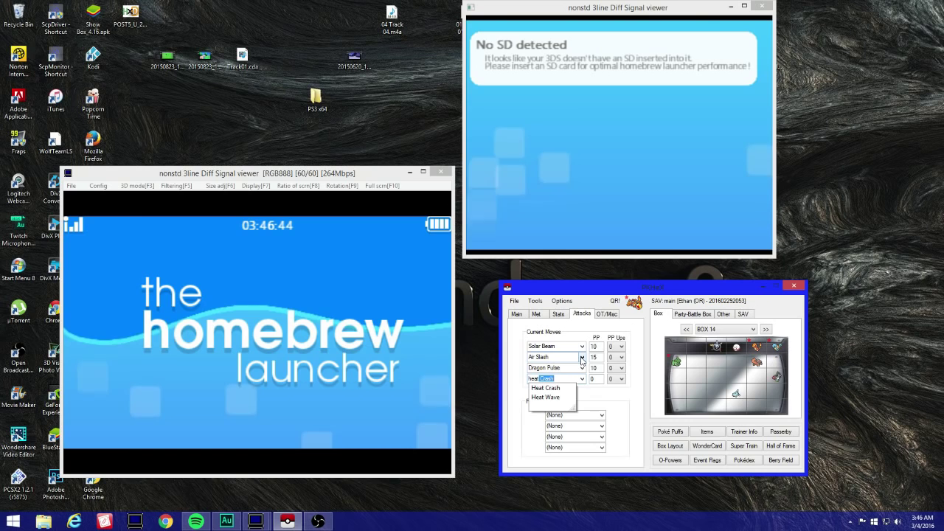
key(Down)
key(Return)
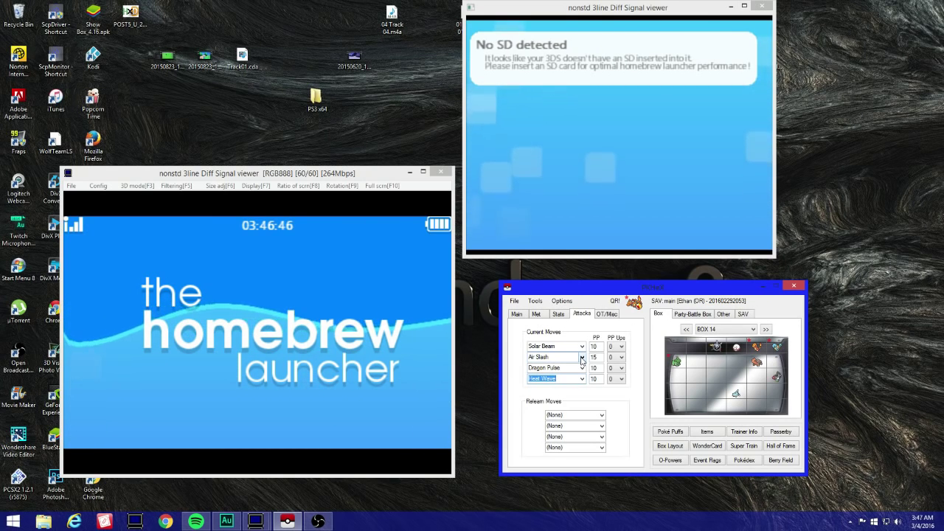
Fill Charizard's original trainer name, TID and SID with the loaded save file's own trainer information.
click(606, 313)
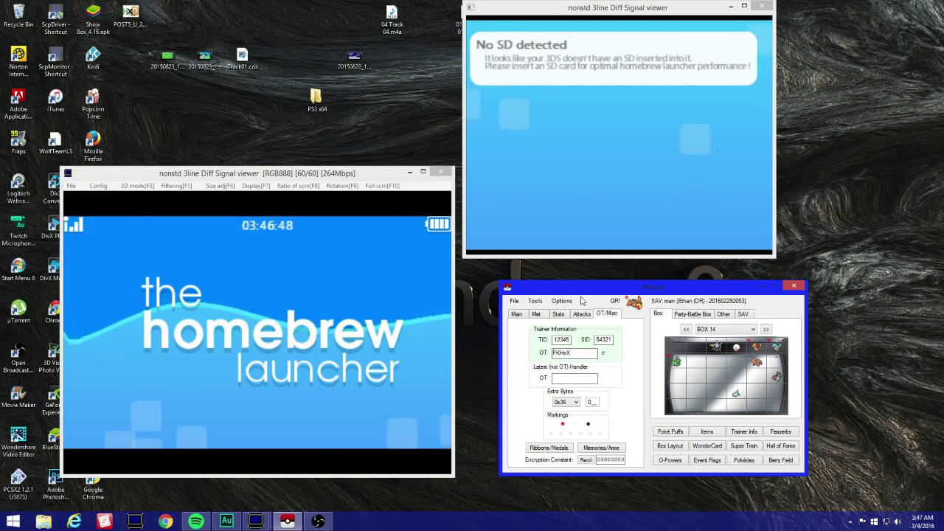
click(583, 314)
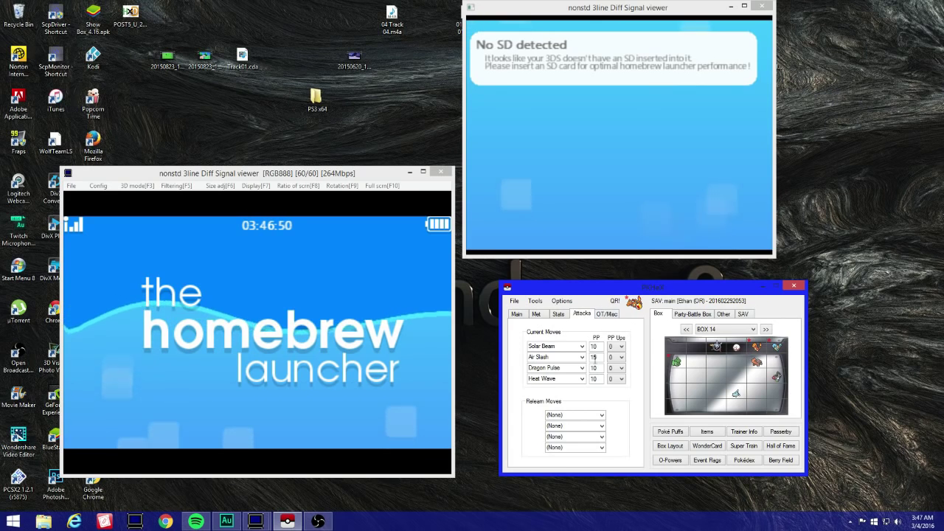
drag(576, 291, 588, 274)
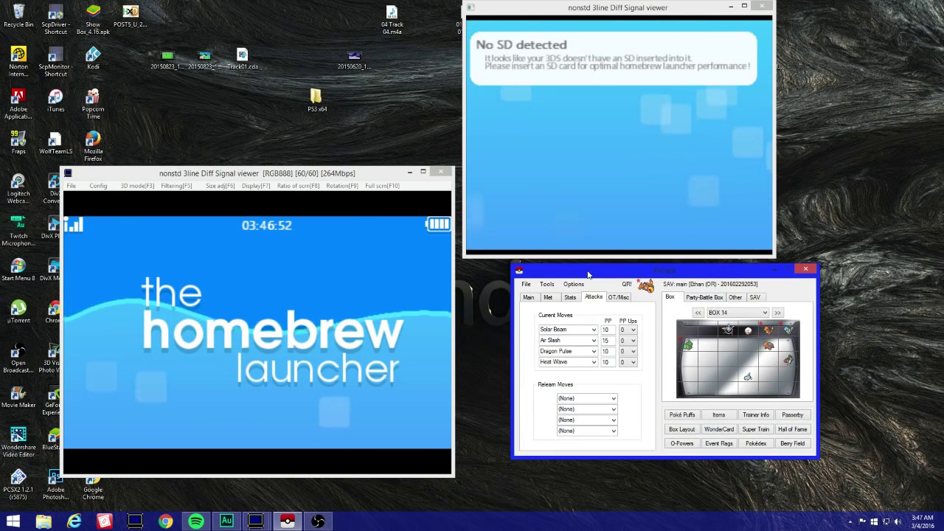
click(618, 297)
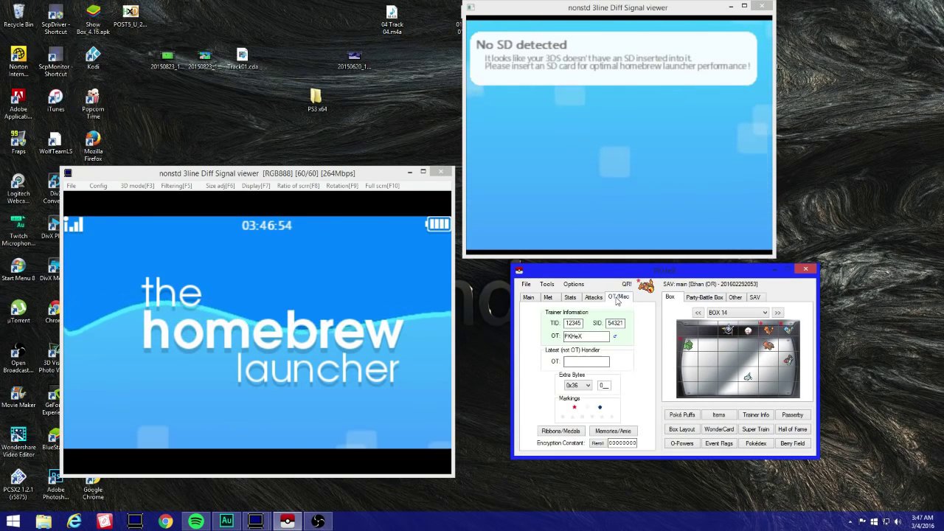
click(556, 337)
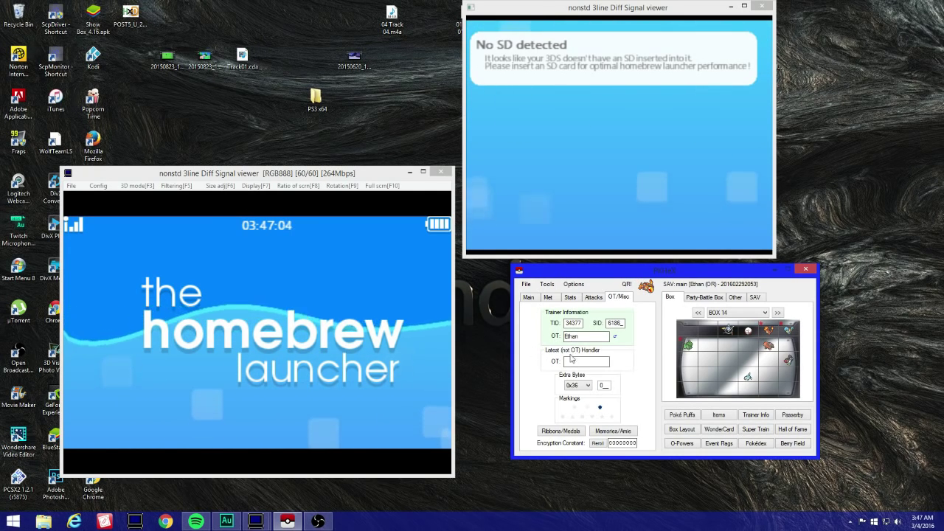
Turn on all six shape markings for Charizard, from circle to diamond.
click(582, 417)
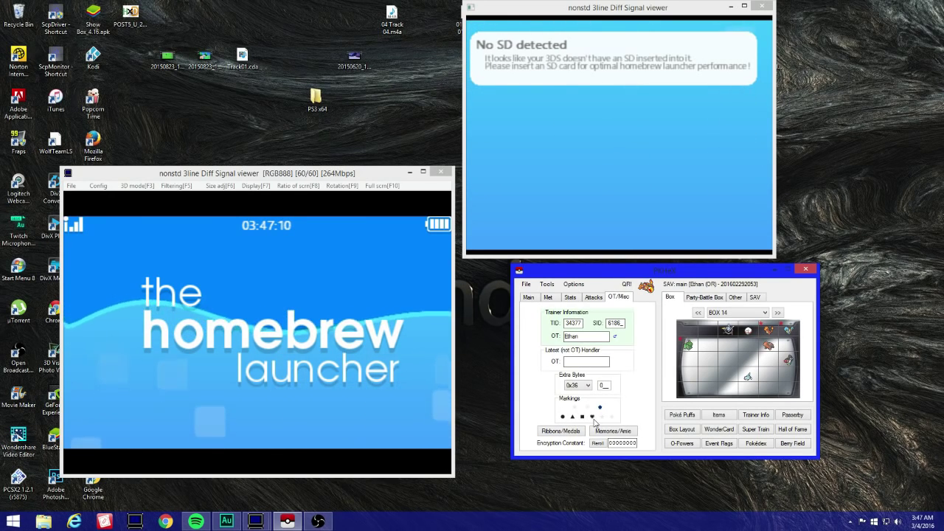
click(611, 416)
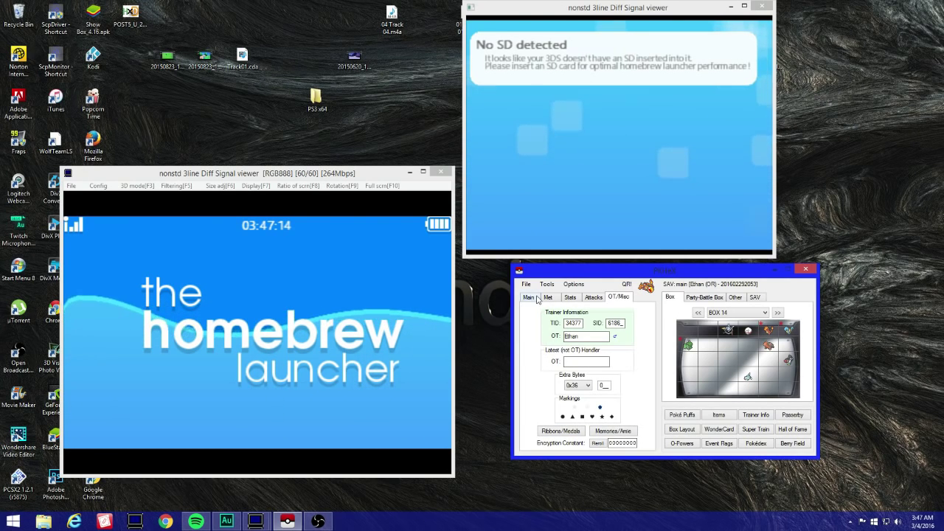
Reroll Charizard's encryption constant and make it shiny again for the new trainer IDs.
click(598, 443)
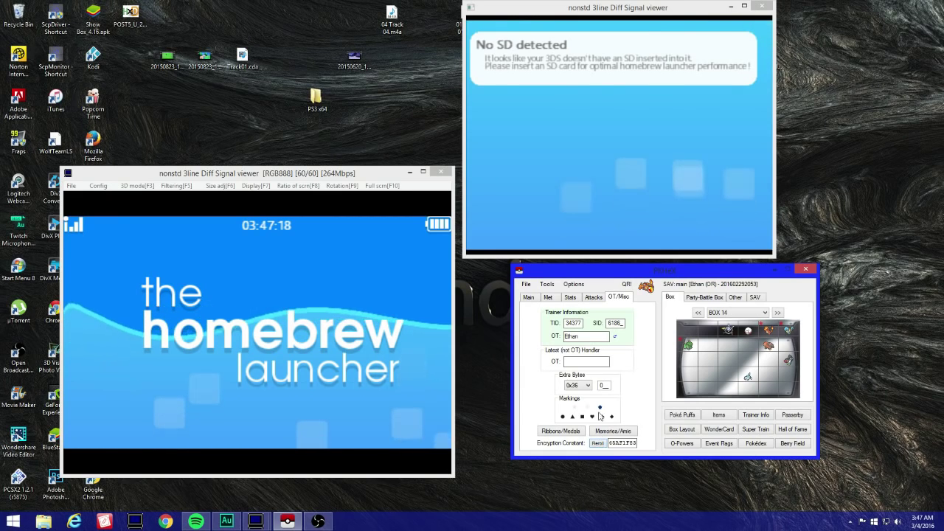
click(528, 296)
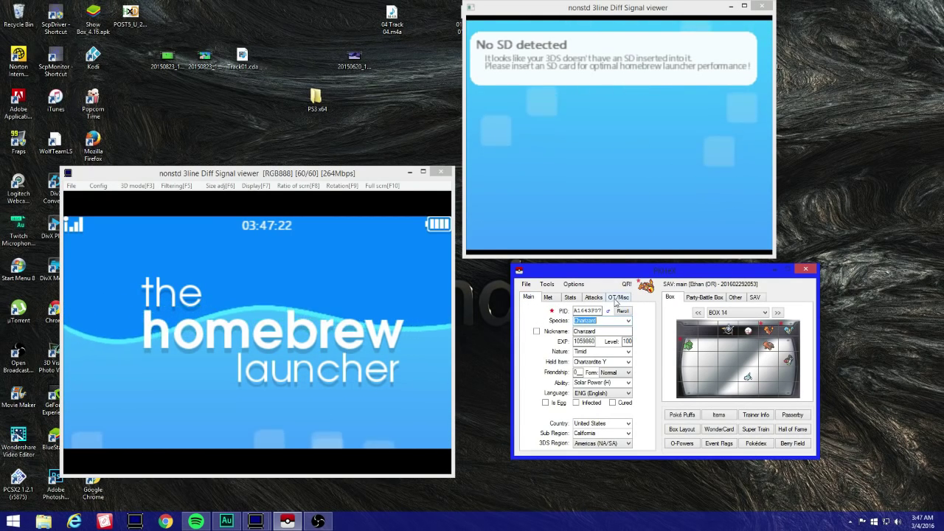
click(617, 298)
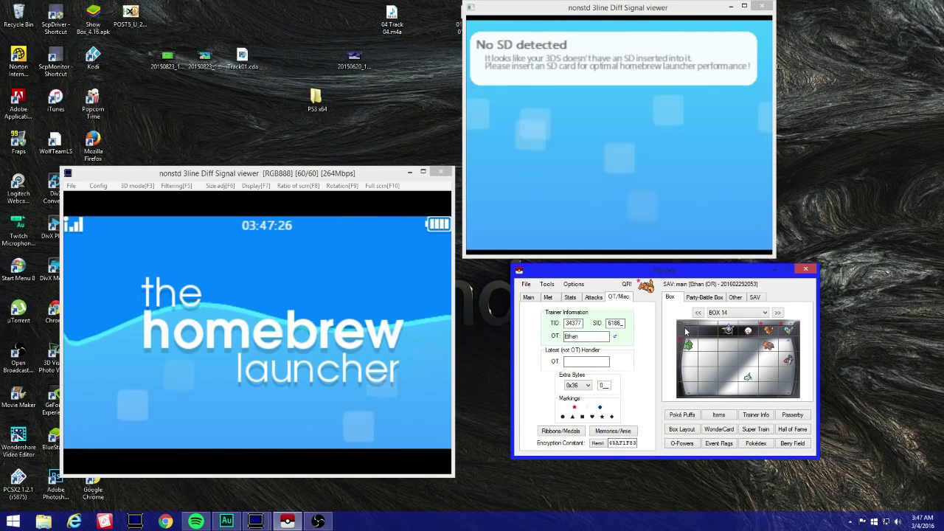
Store copies of the Charizard in all slots of Box 14's first two columns, except the occupied first slot of the second row.
right_click(685, 330)
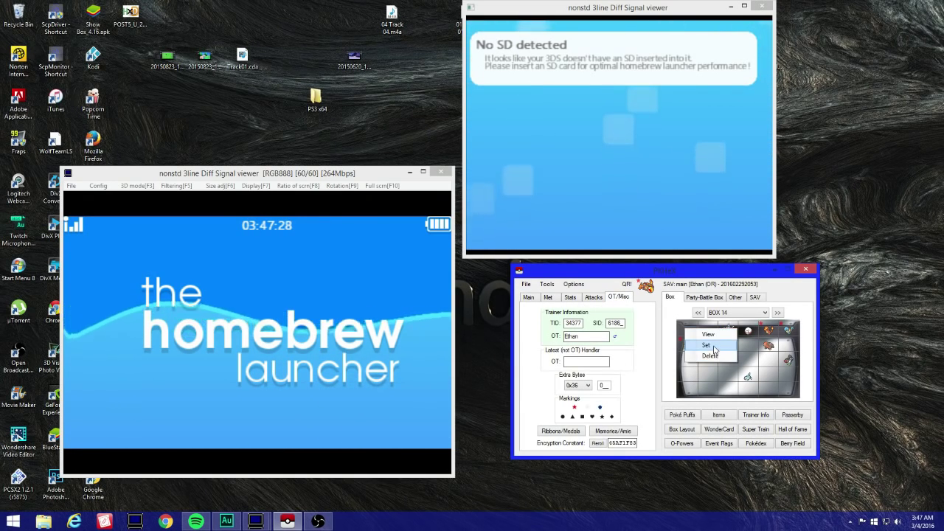
click(714, 348)
right_click(713, 336)
click(723, 352)
right_click(708, 346)
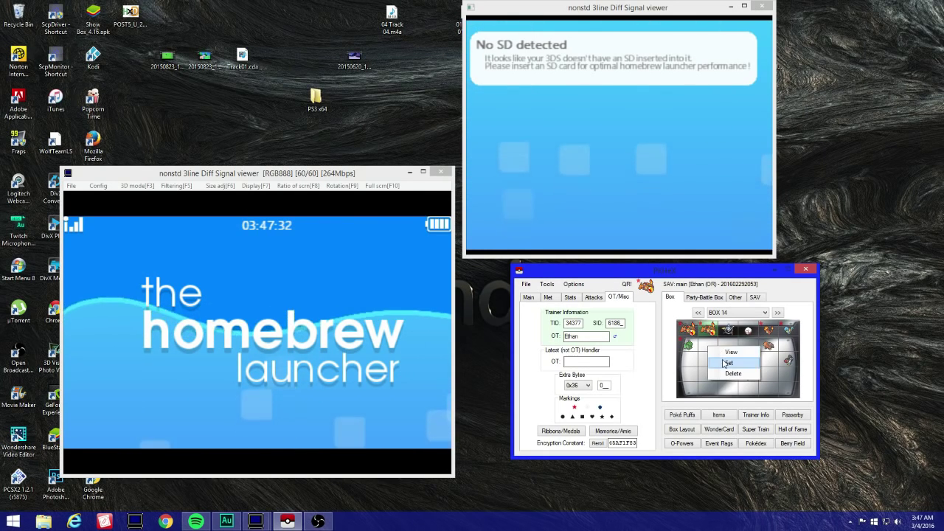
click(714, 365)
right_click(709, 361)
click(714, 377)
right_click(689, 360)
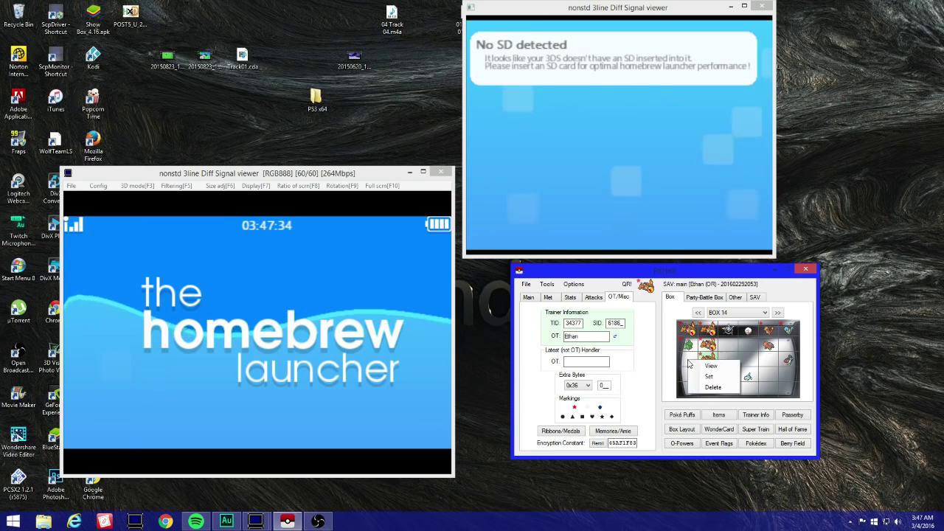
click(694, 377)
right_click(694, 376)
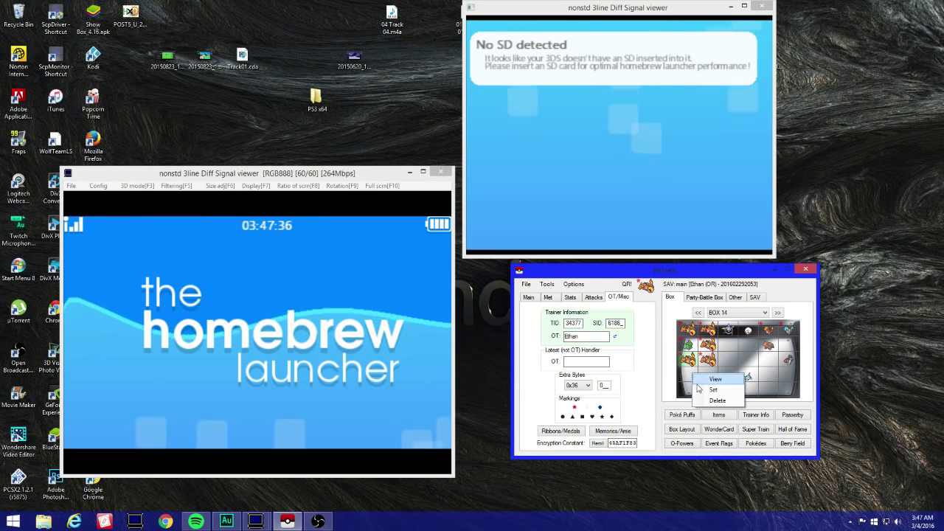
click(699, 388)
right_click(708, 371)
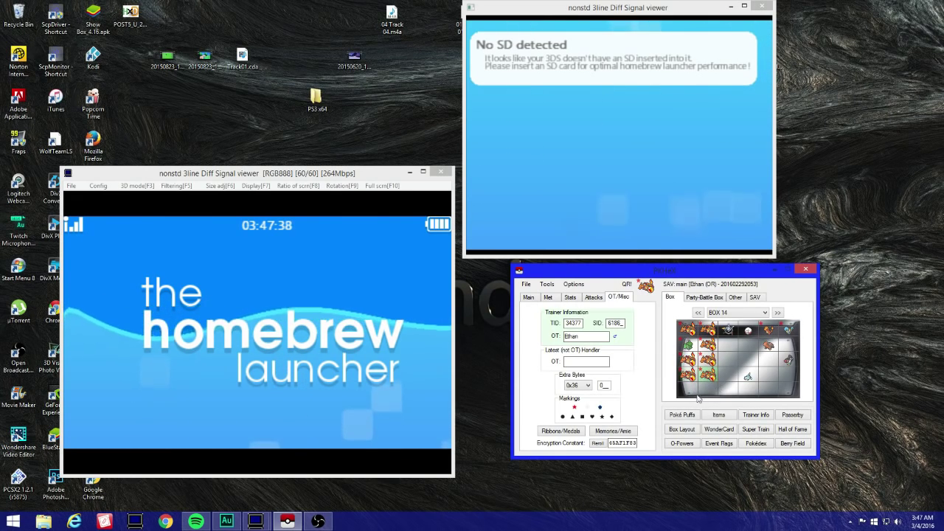
right_click(700, 392)
click(708, 406)
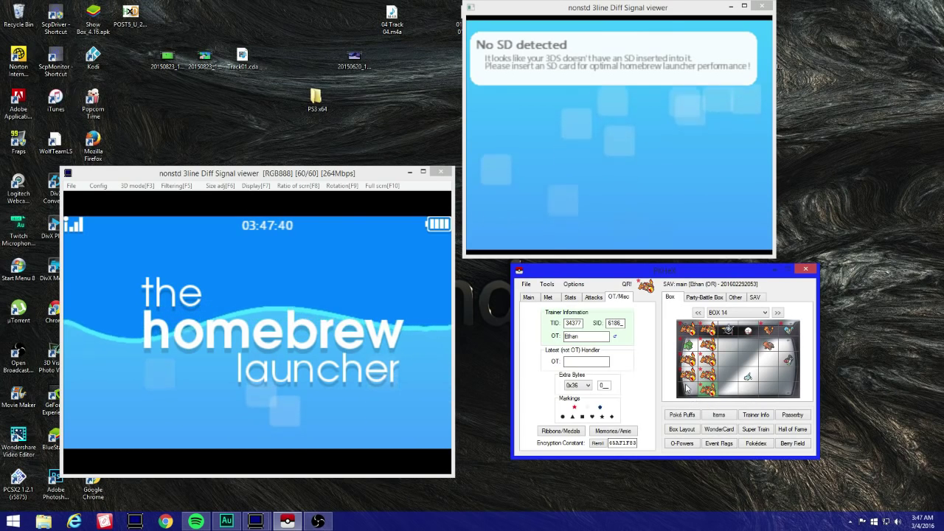
right_click(686, 389)
click(694, 402)
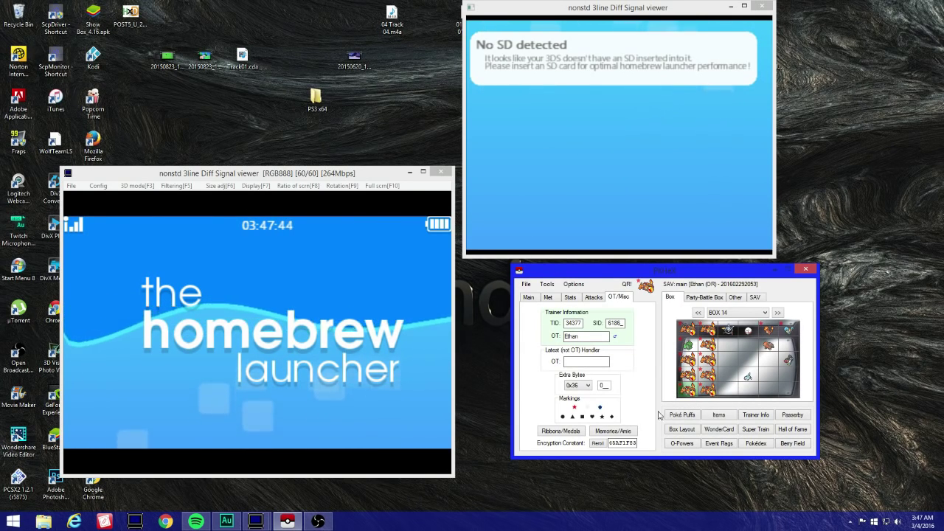
Export the main save into the saveDataBackup folder, replacing the existing main file, and close the save editor.
click(527, 284)
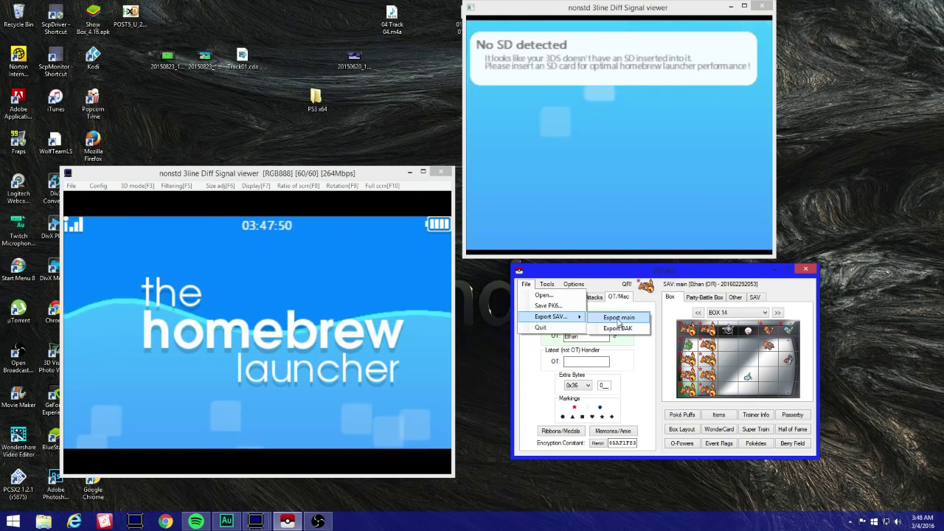
click(617, 322)
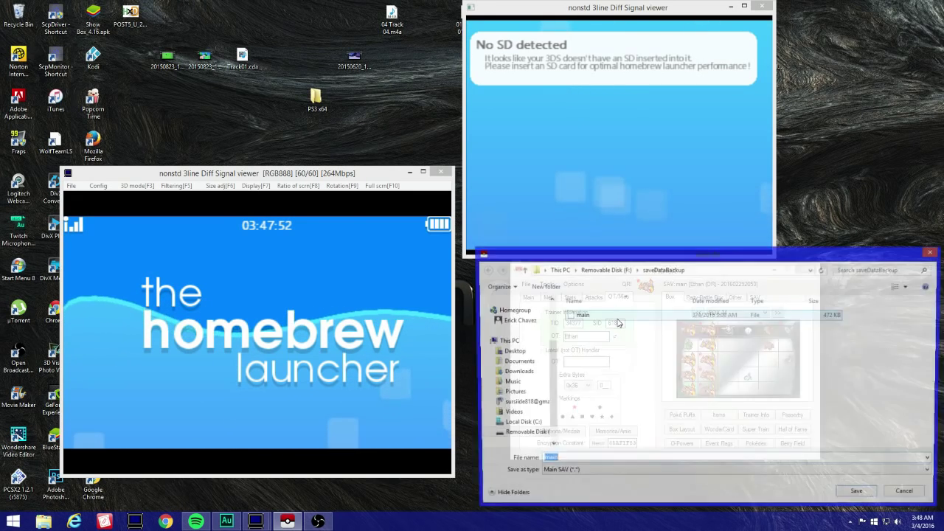
click(859, 496)
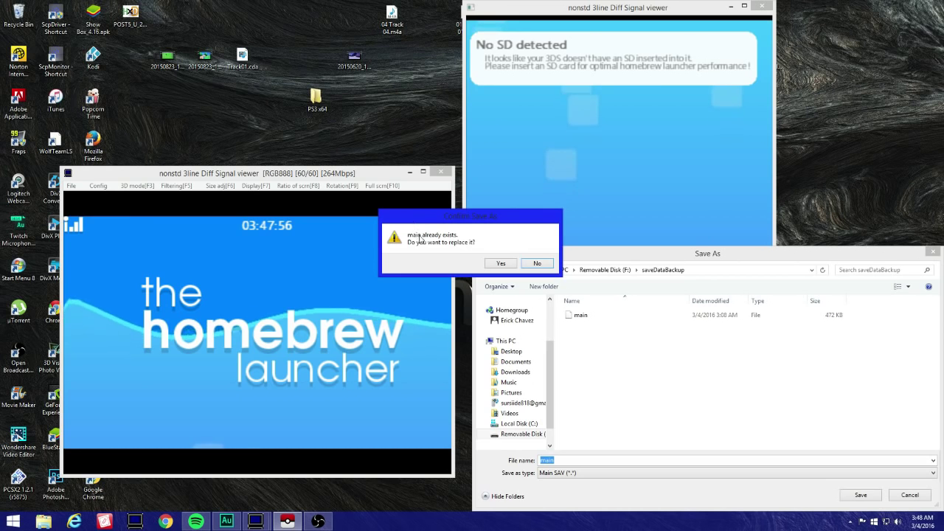
click(501, 264)
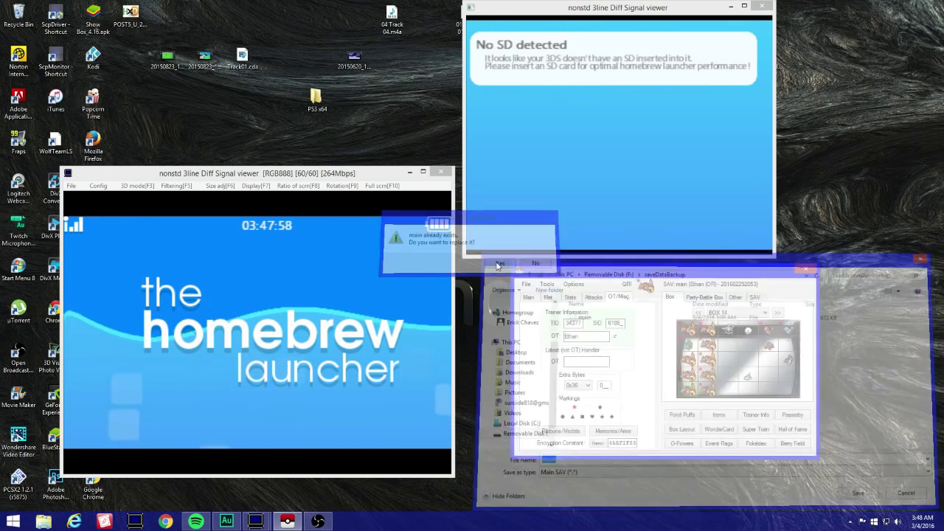
click(505, 297)
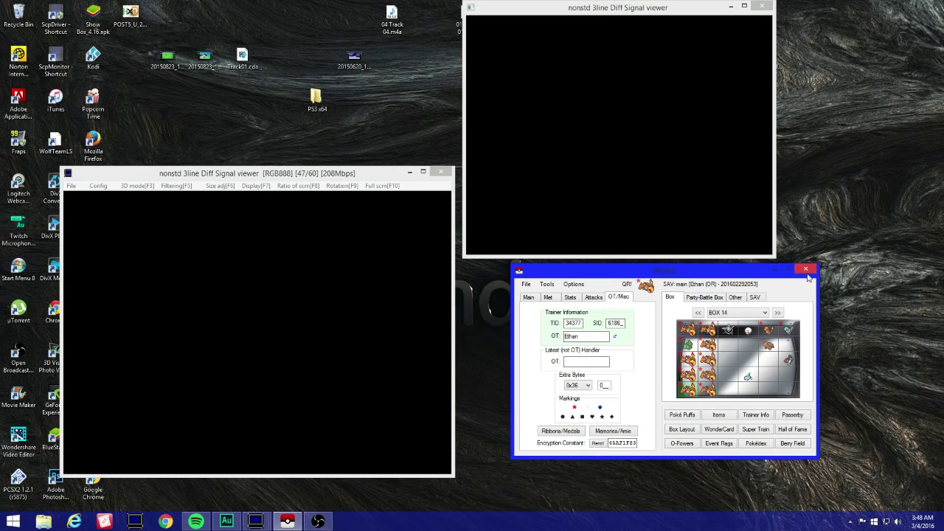
click(806, 270)
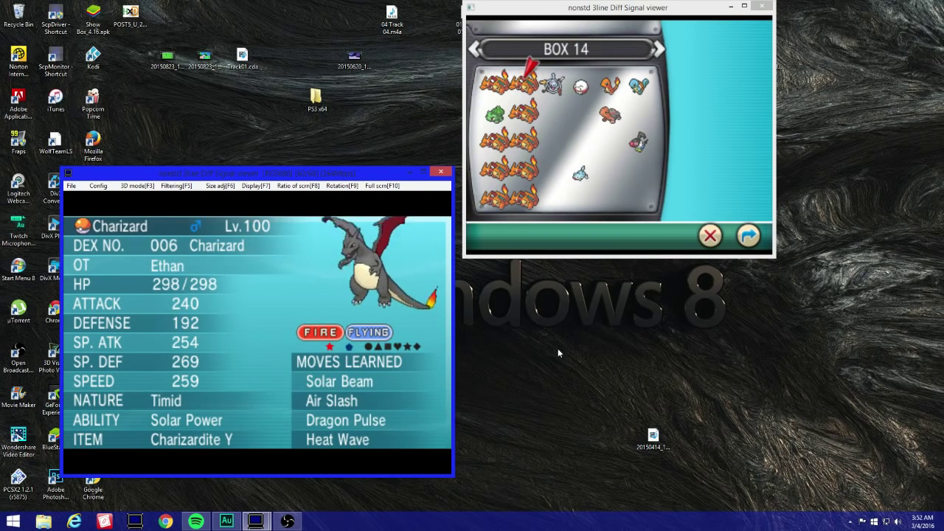
Open the in-game summary of the second Charizard in Box 14 and browse the summaries of the Pokémon after it.
key(a)
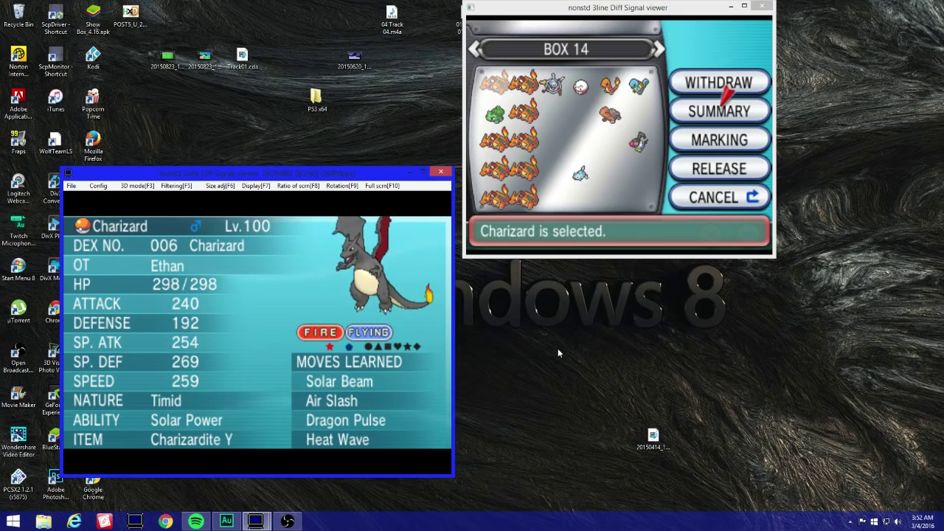
key(a)
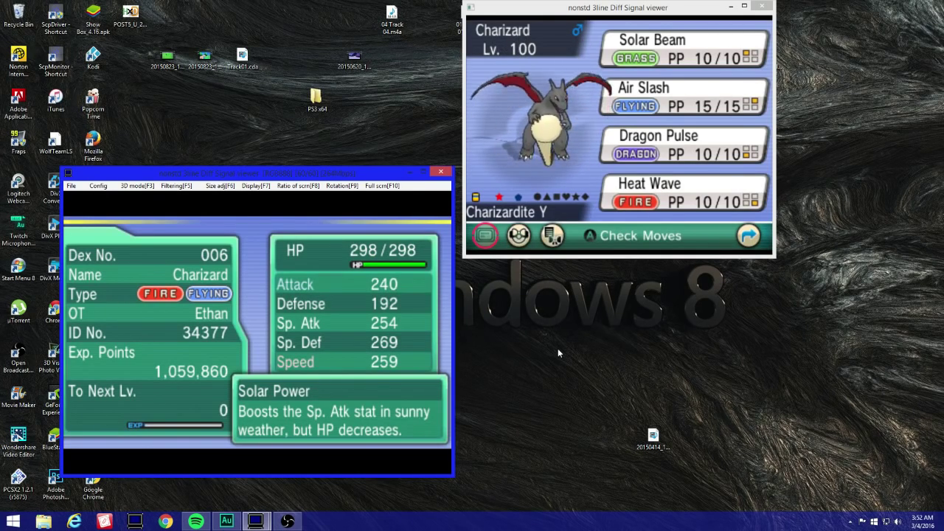
key(Down)
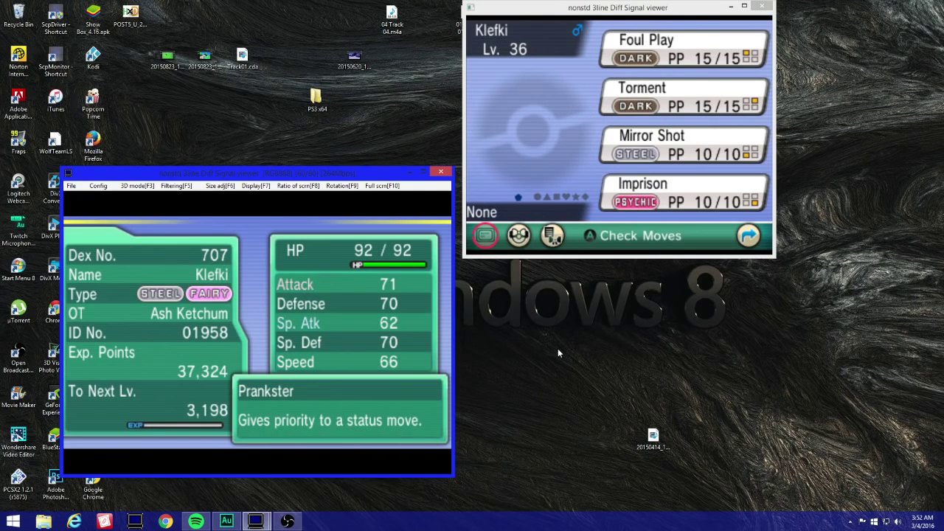
key(Down)
key(Down)
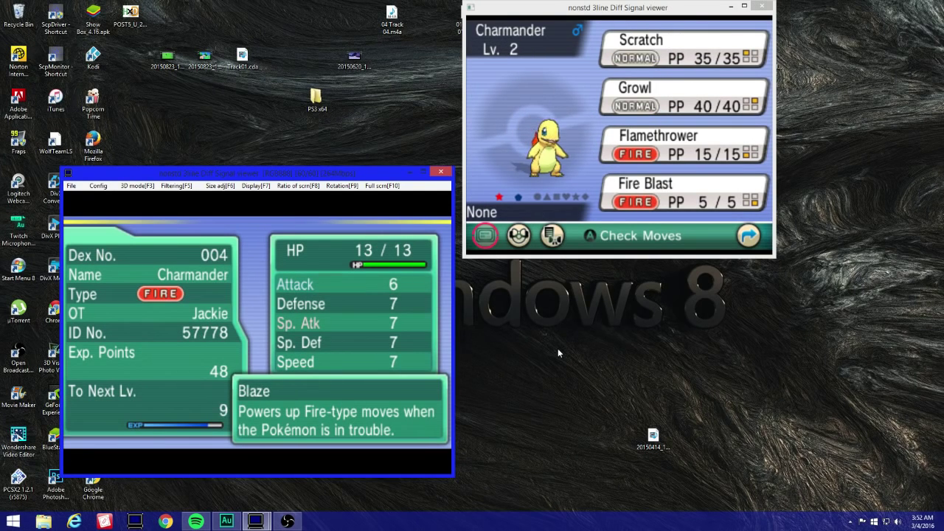
key(Down)
key(Down)
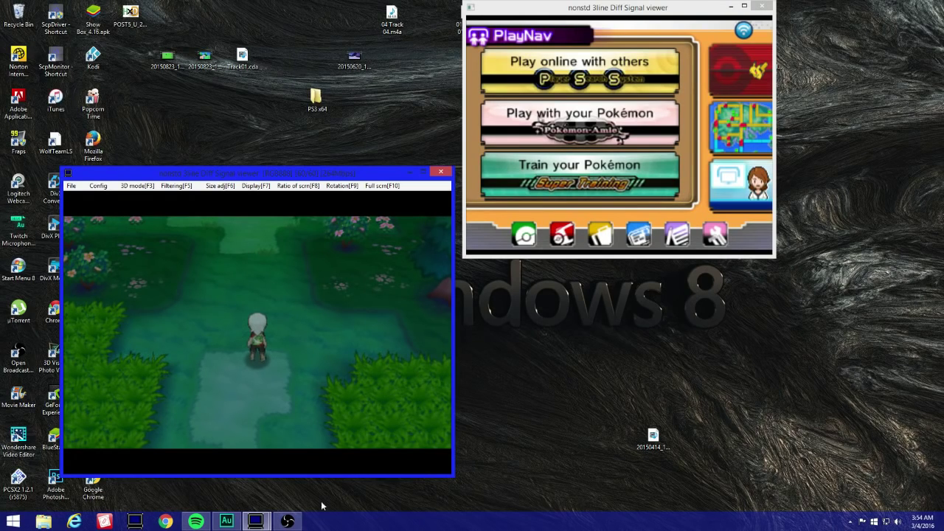
click(289, 522)
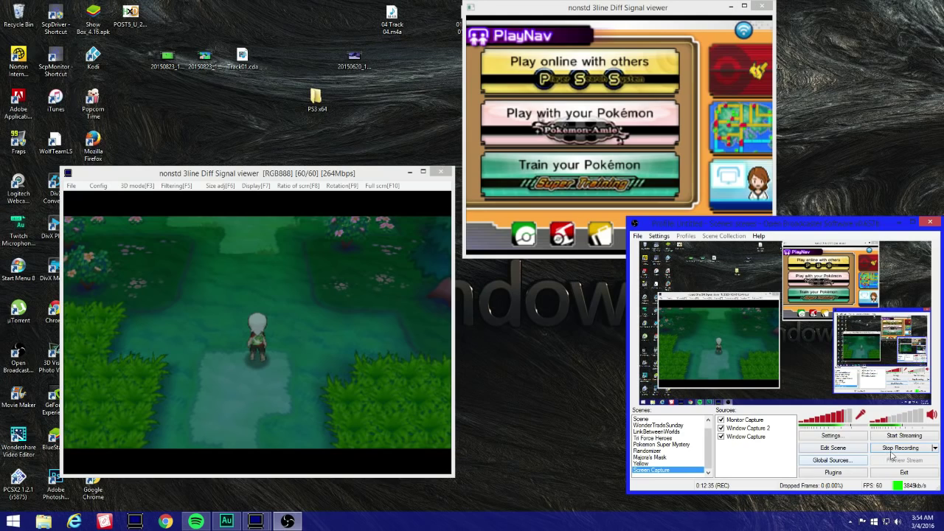